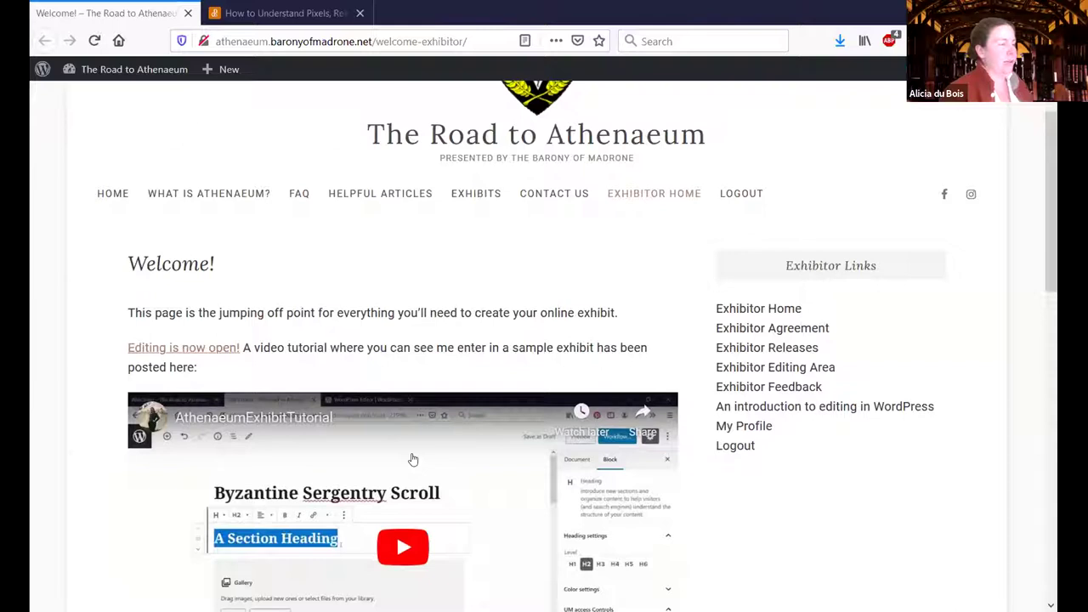
# - From the Exhibitor Editing Area's Exhibit list, open the draft exhibit's preview in a new tab
pyautogui.scroll(-2, 413, 459)
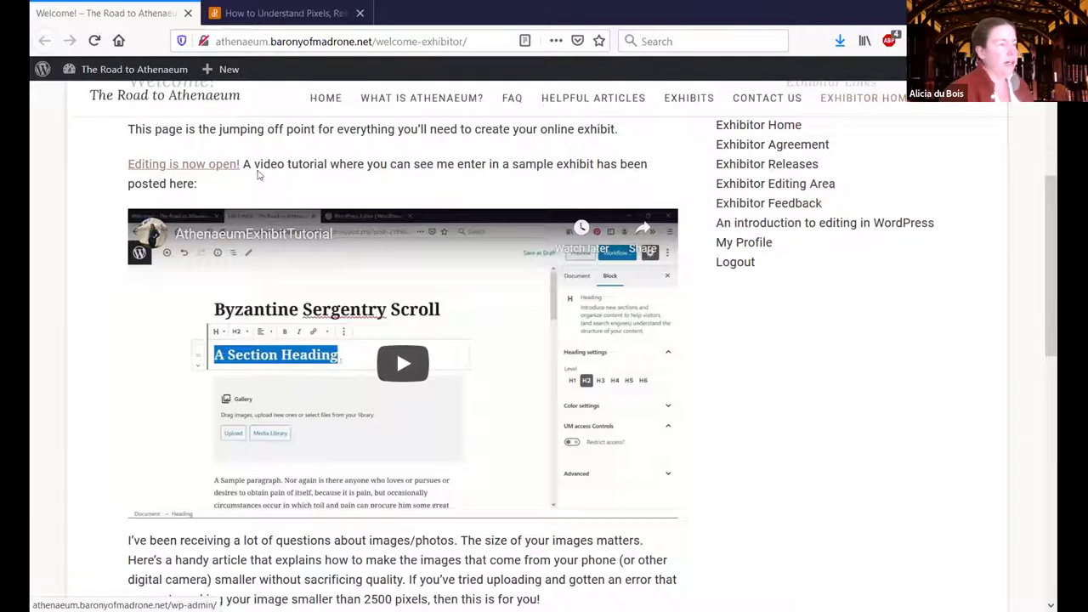
pyautogui.click(799, 186)
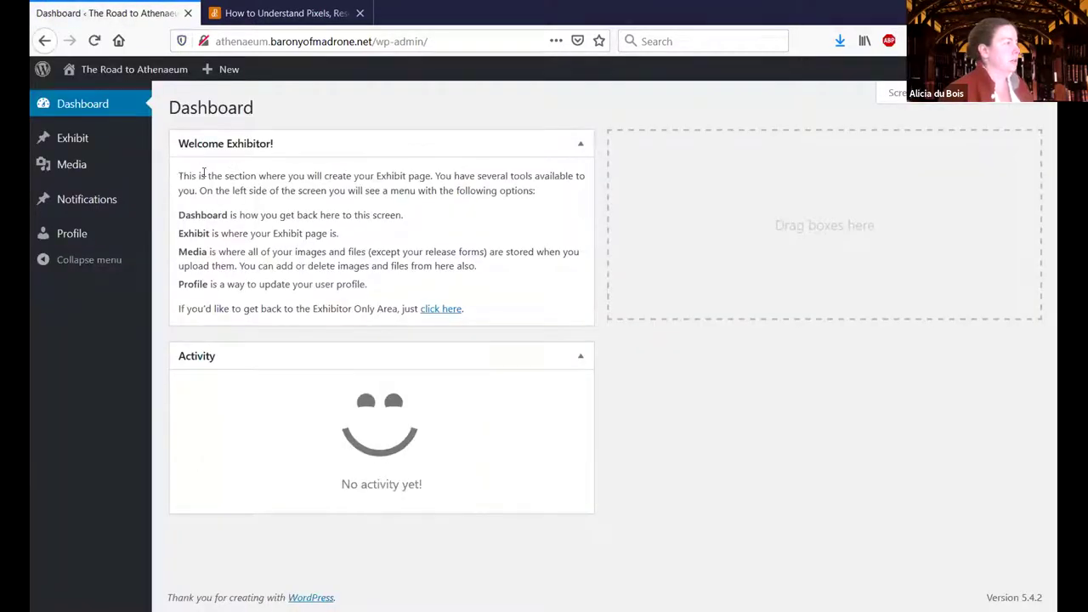
pyautogui.click(73, 139)
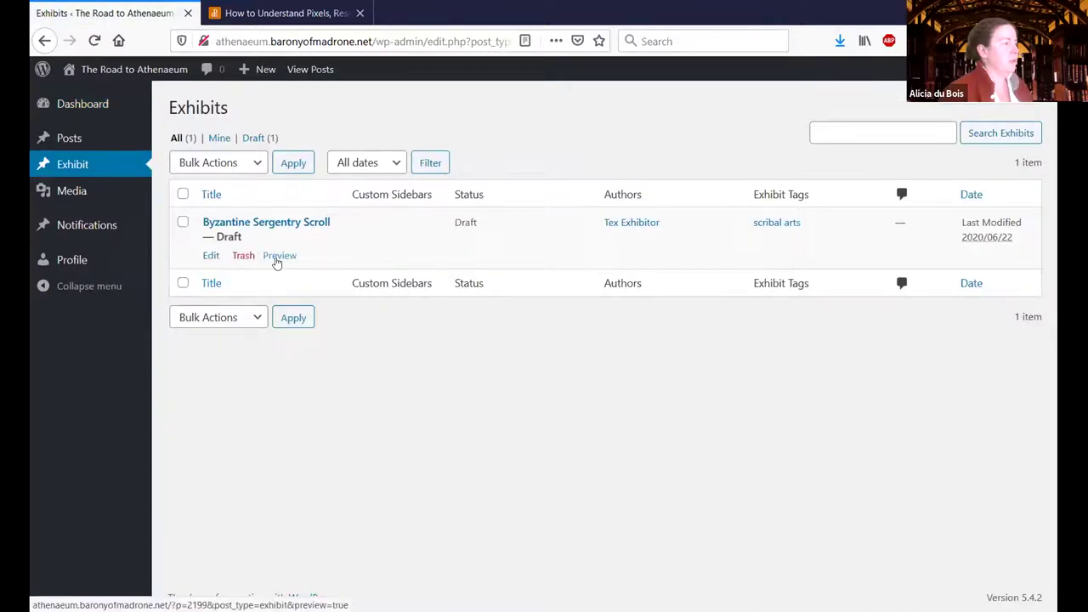
pyautogui.rightClick(278, 257)
pyautogui.click(323, 265)
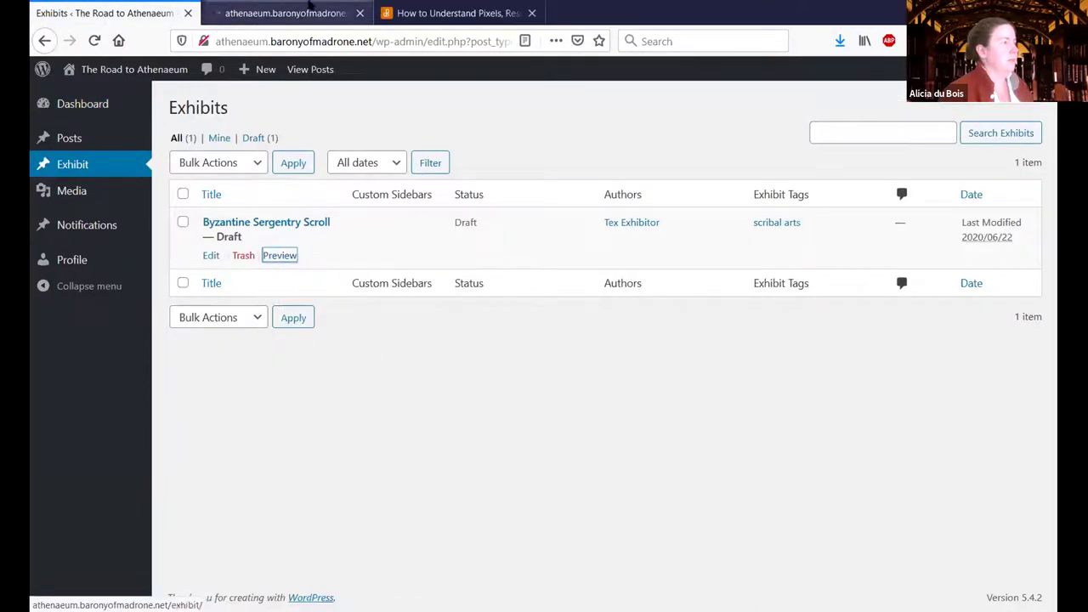
pyautogui.hotkey('ctrl', 'Tab')
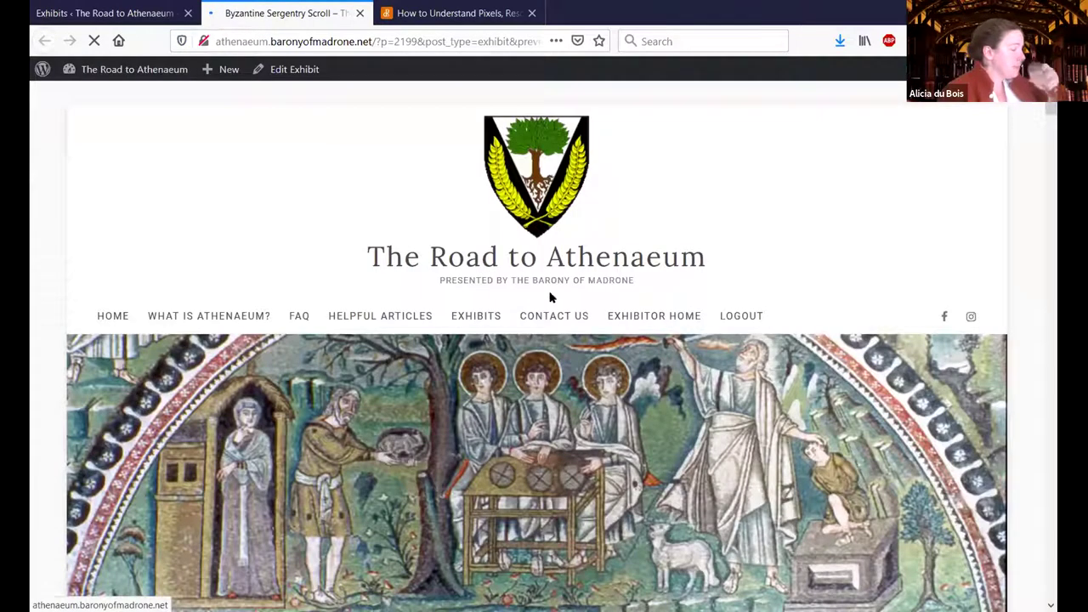
pyautogui.scroll(-3, 549, 299)
pyautogui.scroll(-5, 549, 298)
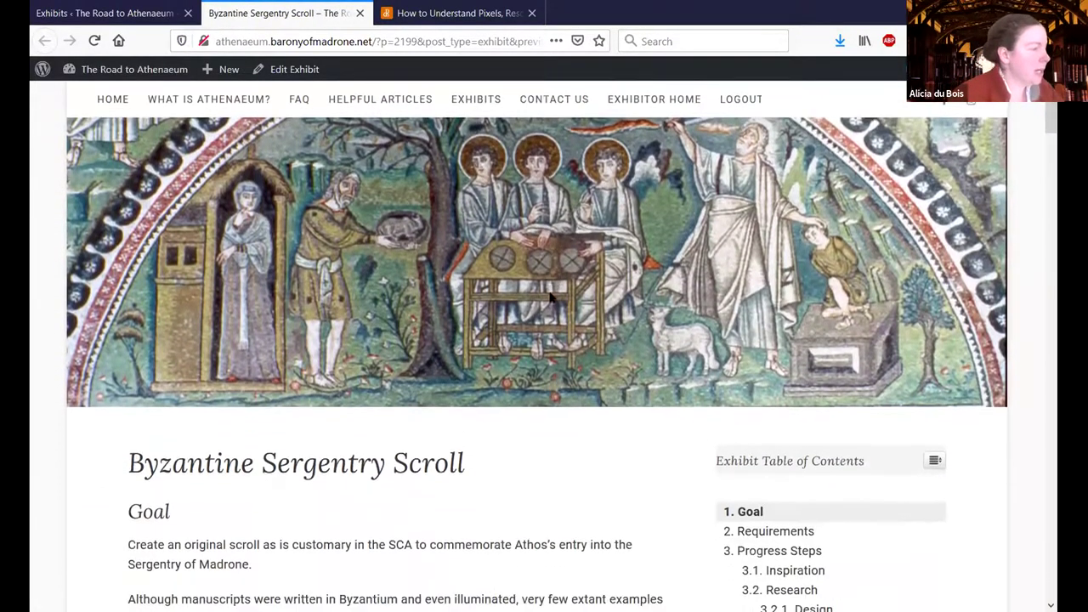
pyautogui.scroll(-1, 549, 297)
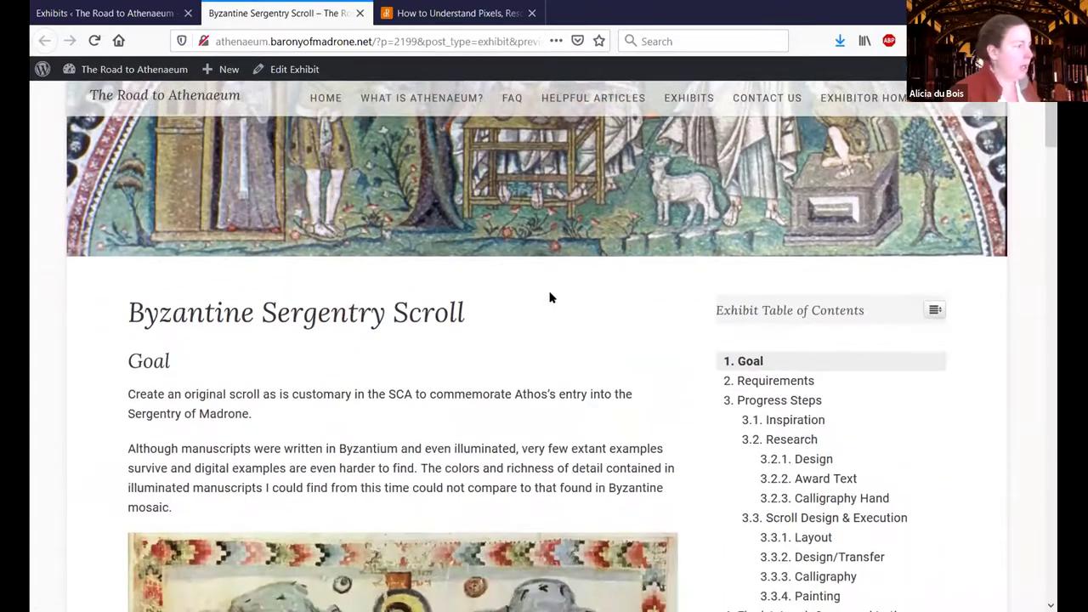
pyautogui.scroll(-3, 549, 297)
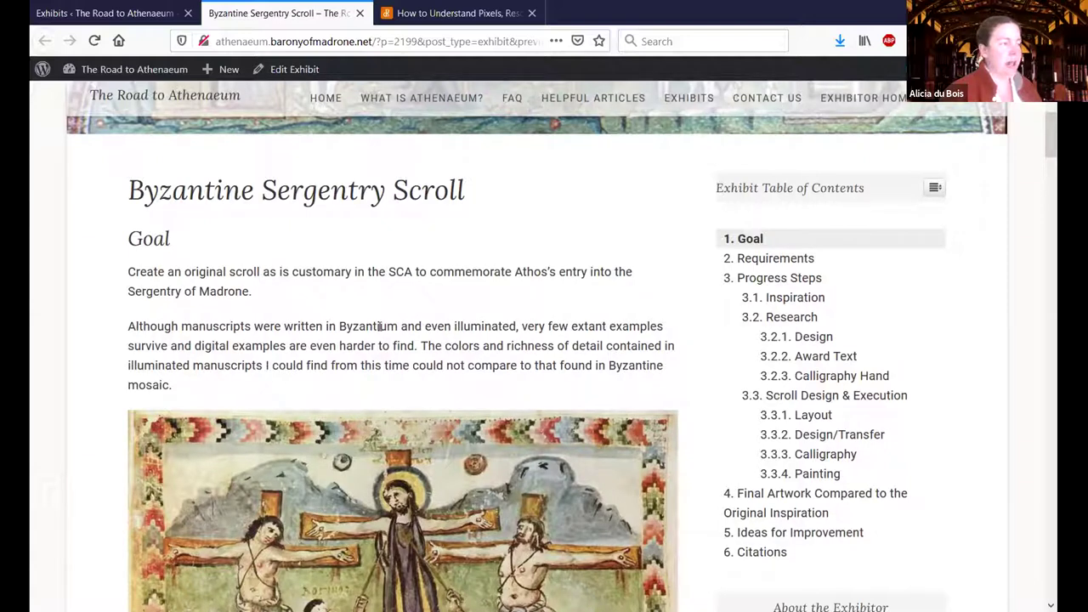
pyautogui.moveTo(130, 239); pyautogui.dragTo(154, 239)
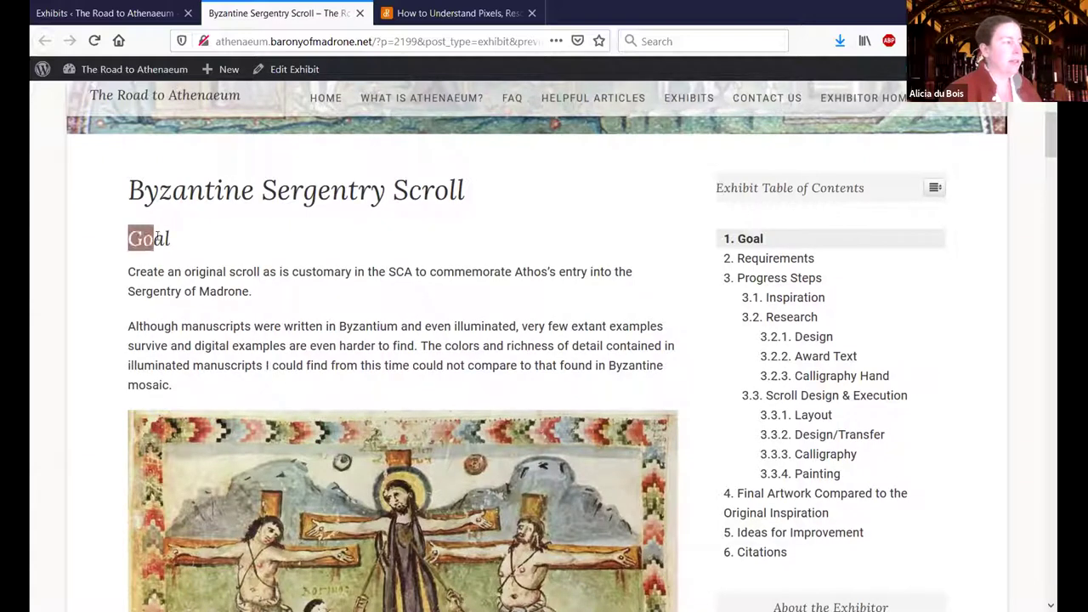
pyautogui.click(464, 341)
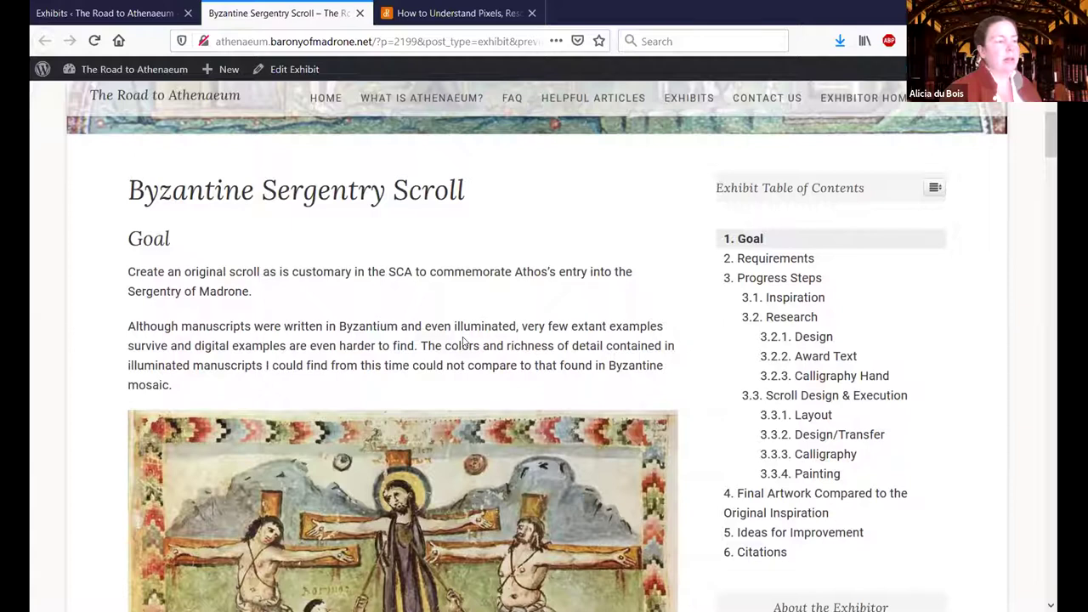
pyautogui.scroll(-2, 464, 341)
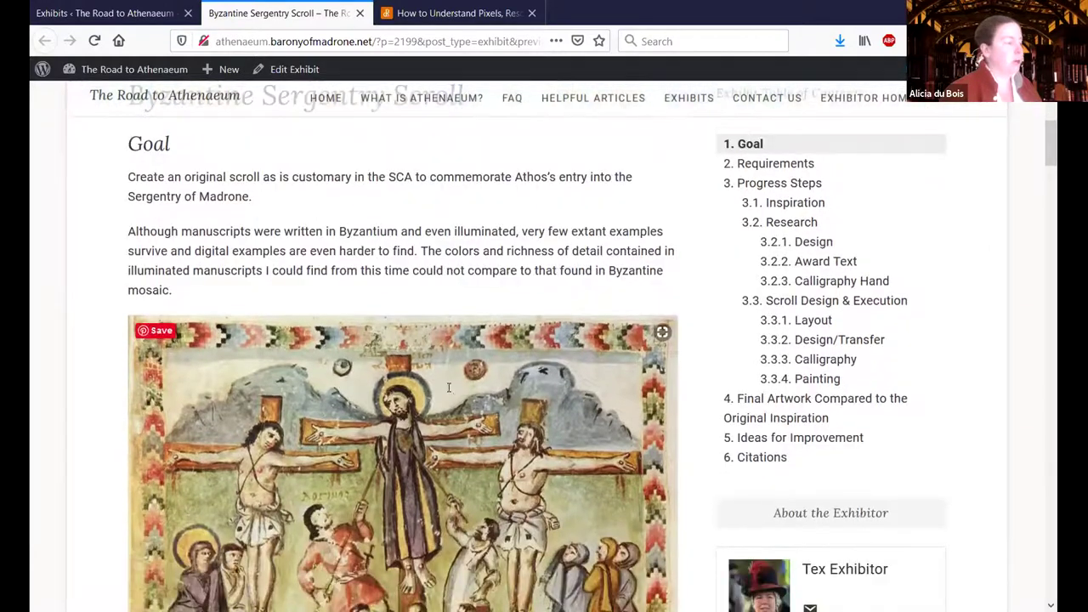
pyautogui.scroll(-2, 448, 387)
pyautogui.scroll(-10, 303, 363)
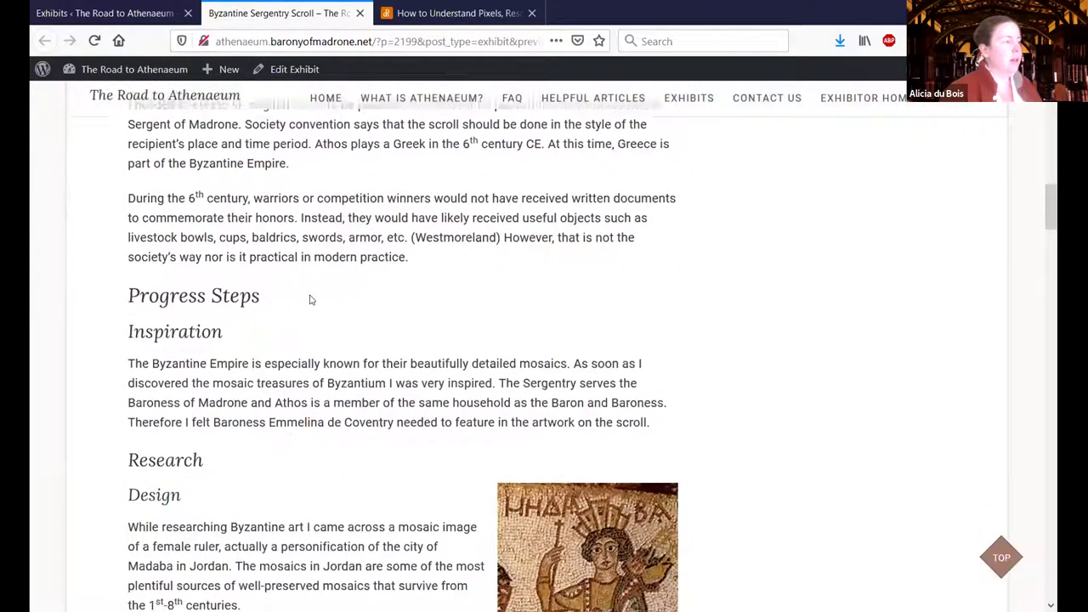
pyautogui.scroll(-1, 310, 387)
pyautogui.scroll(-4, 316, 411)
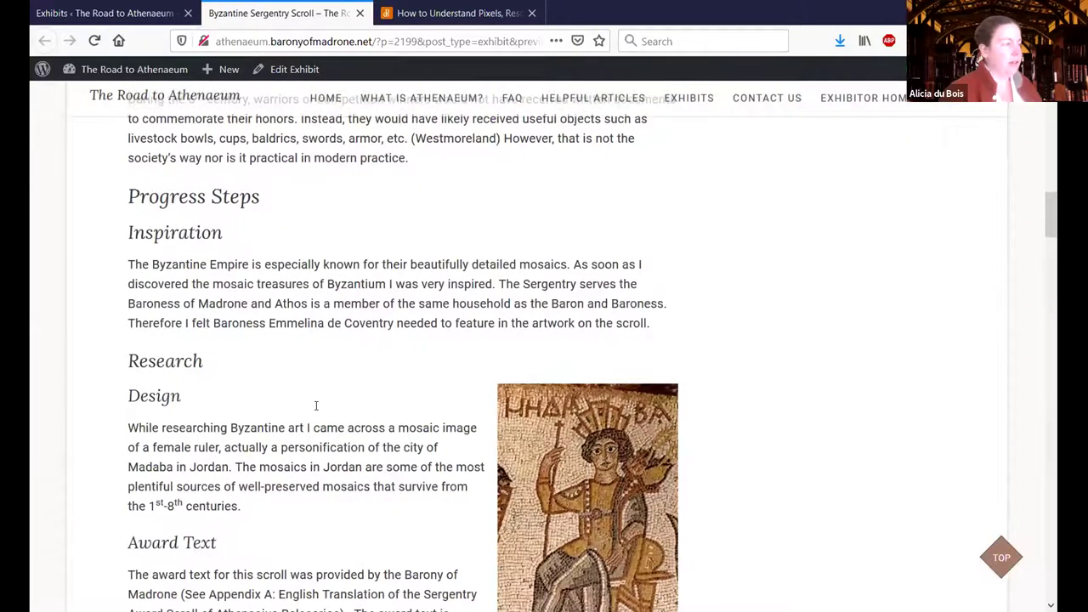
pyautogui.scroll(-1, 129, 252)
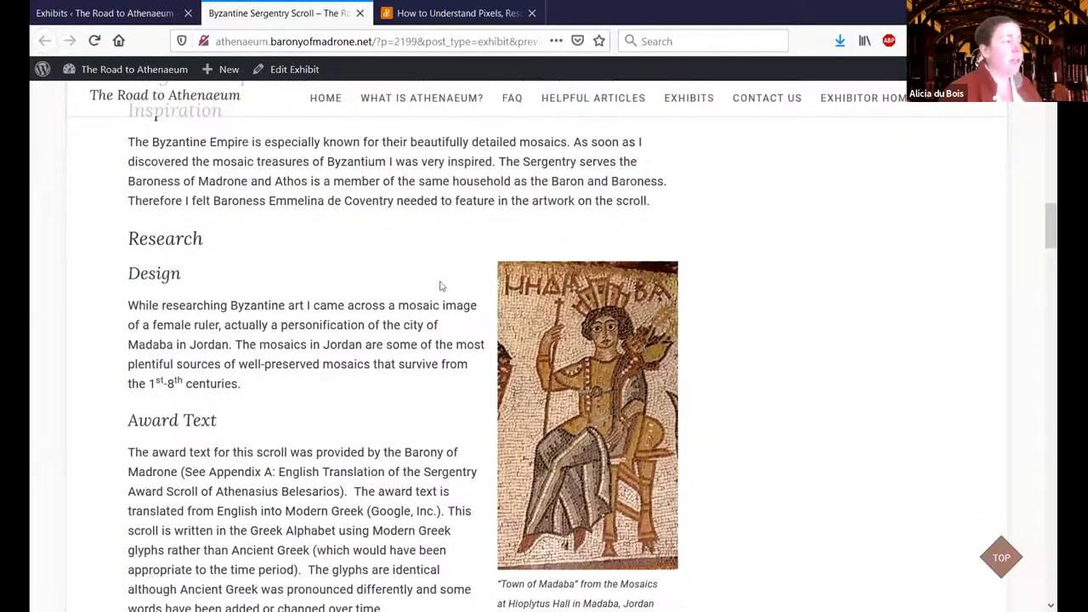
pyautogui.scroll(12, 466, 300)
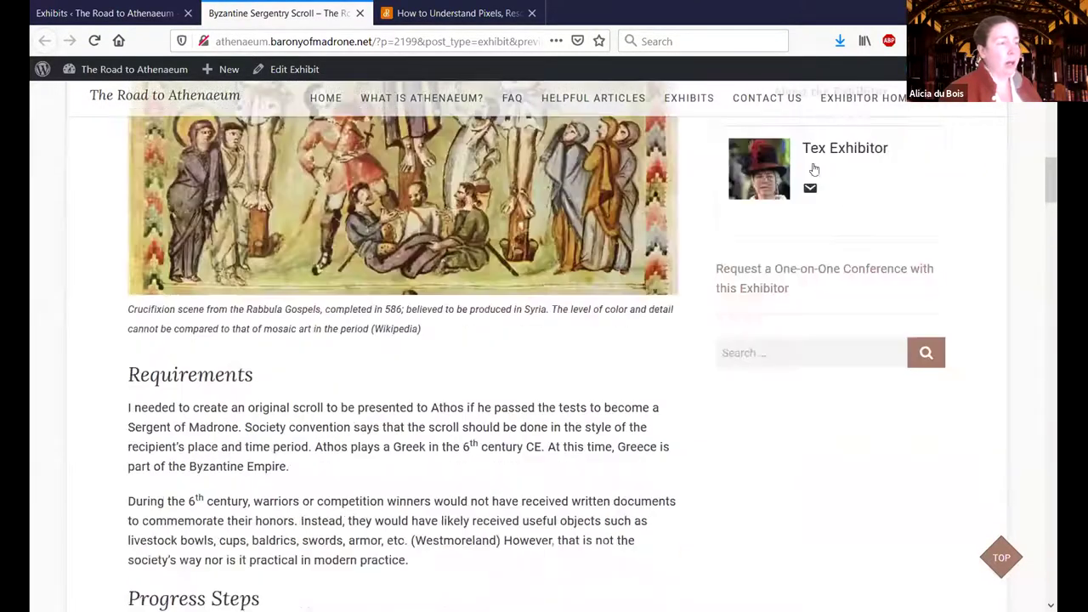
pyautogui.scroll(10, 777, 214)
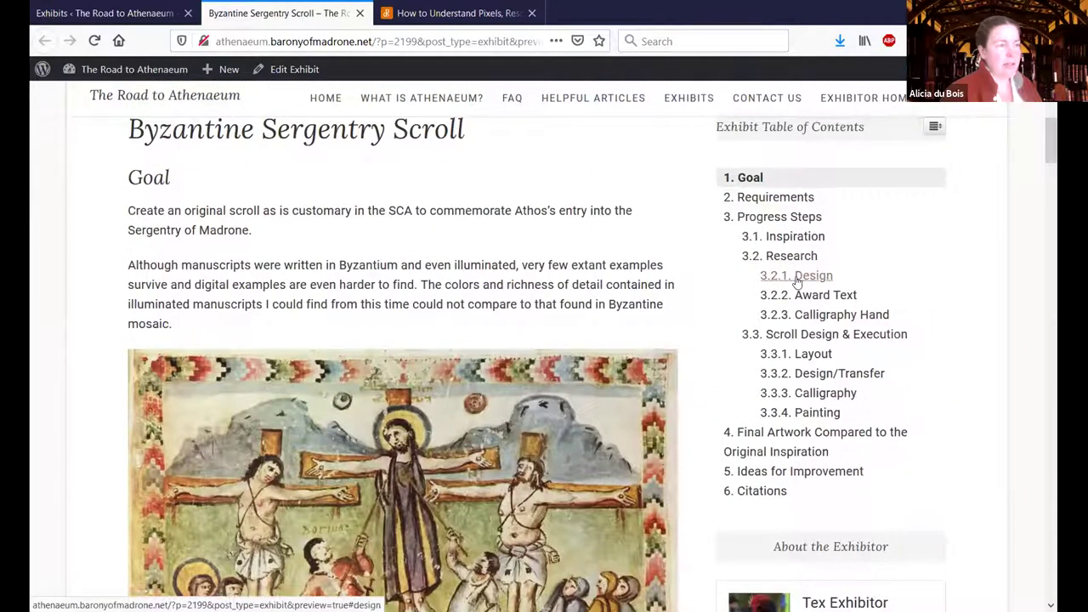
# - Jump to 3.2.1. Design from the table of contents and read down to the Layout section
pyautogui.click(796, 280)
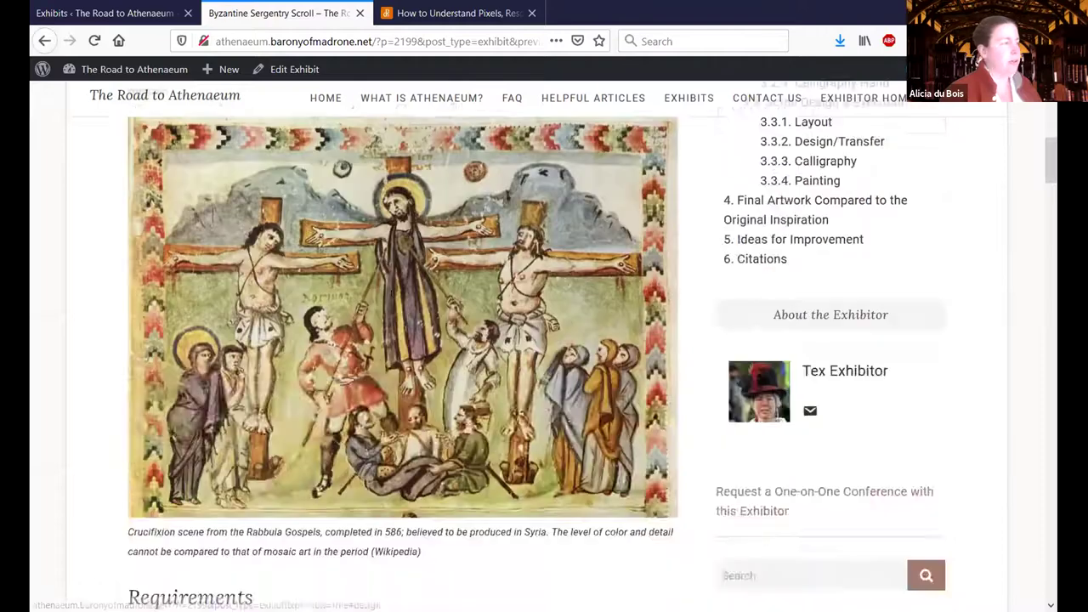
pyautogui.scroll(10, 694, 262)
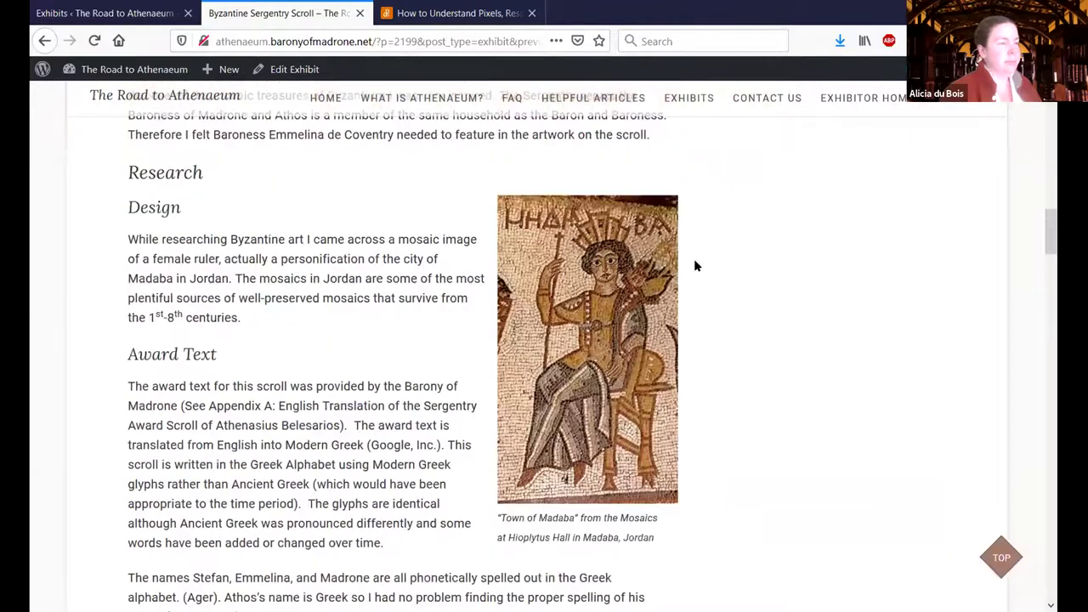
pyautogui.scroll(6, 790, 172)
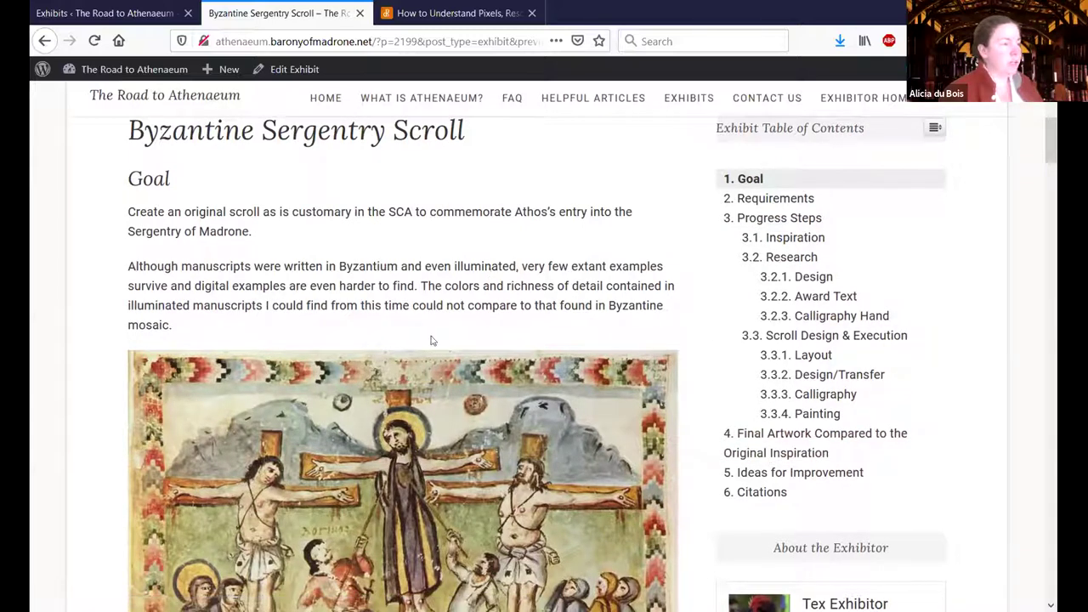
pyautogui.scroll(-3, 408, 378)
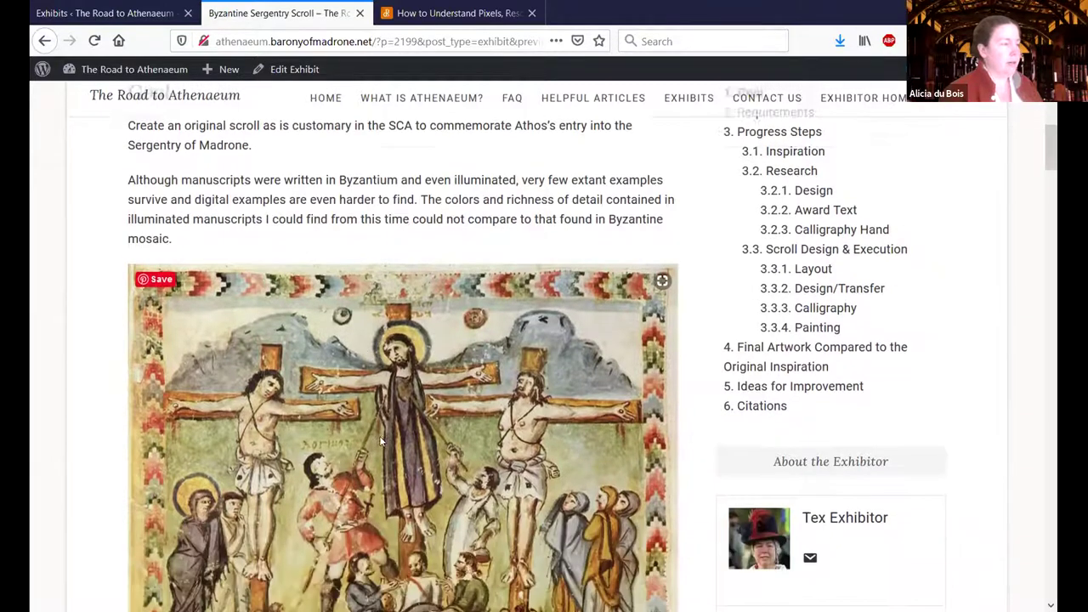
pyautogui.scroll(-5, 455, 385)
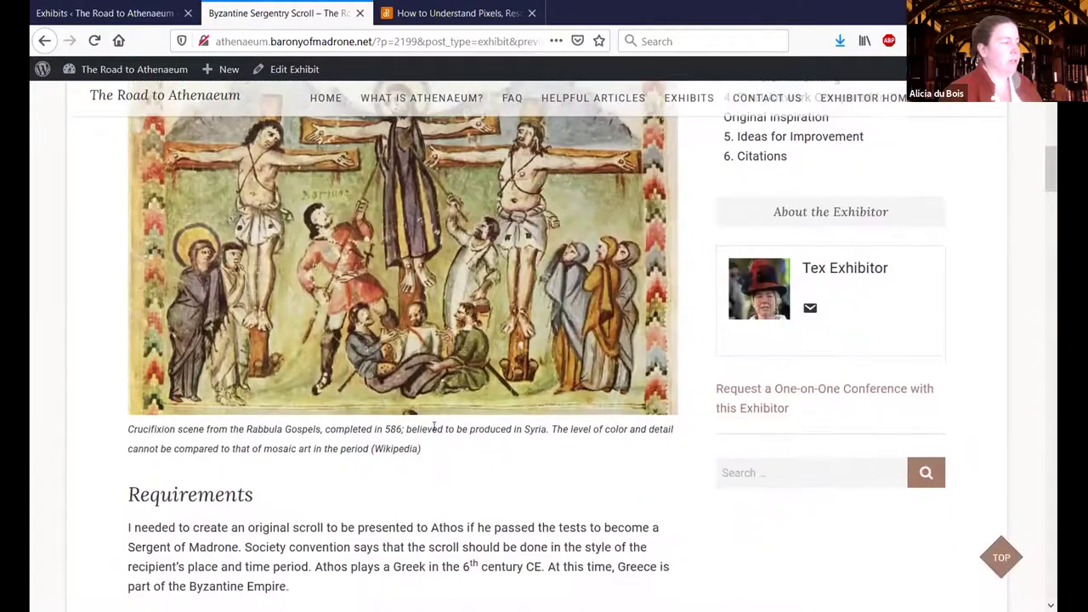
pyautogui.scroll(-10, 361, 430)
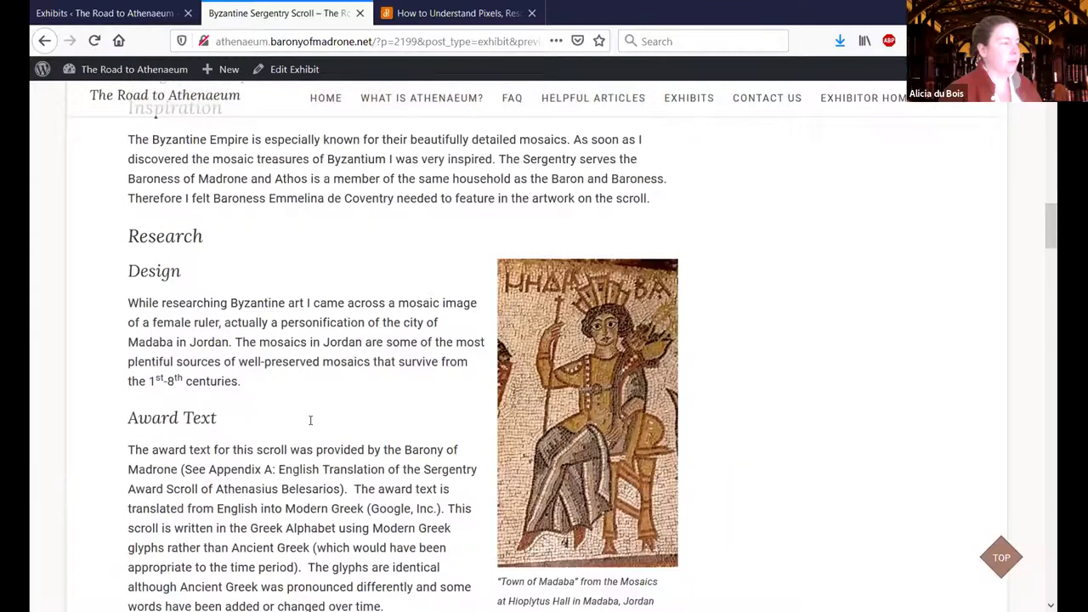
pyautogui.scroll(-10, 307, 440)
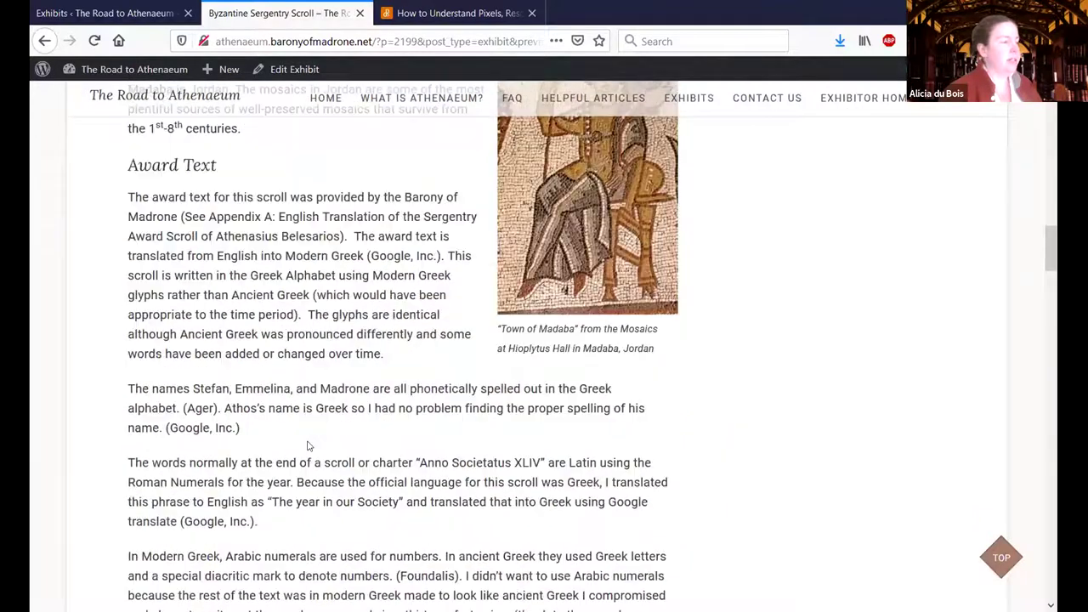
pyautogui.scroll(-3, 315, 433)
pyautogui.scroll(4, 379, 372)
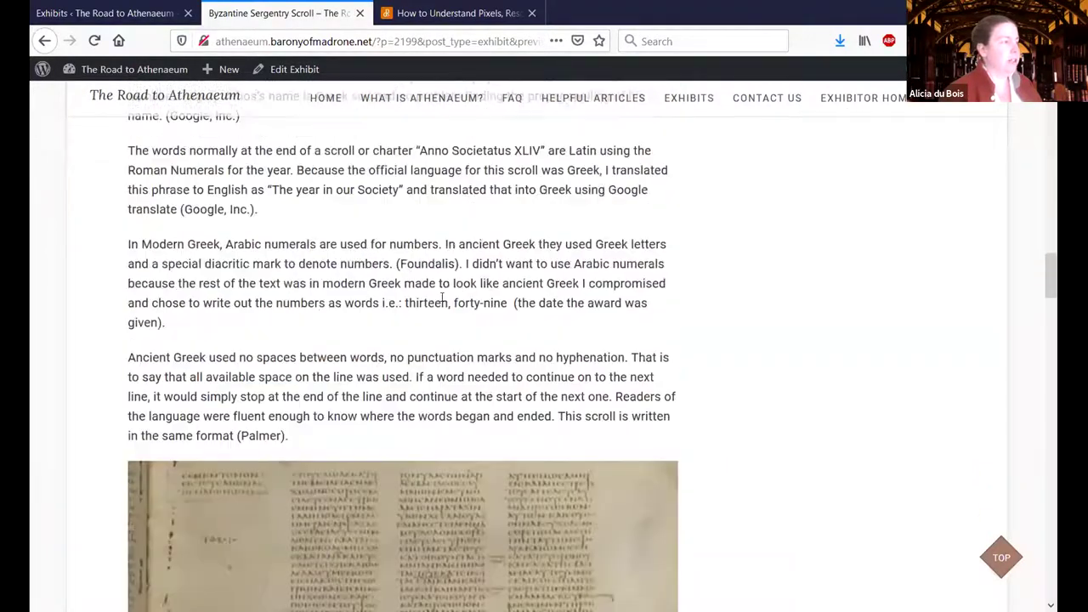
pyautogui.scroll(-5, 371, 407)
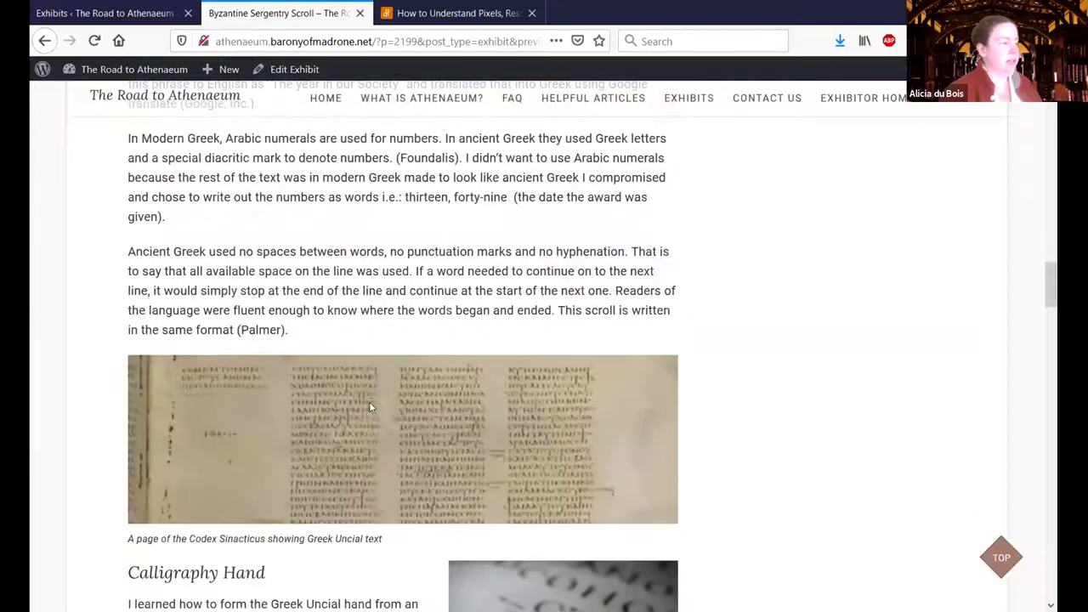
pyautogui.scroll(-3, 371, 408)
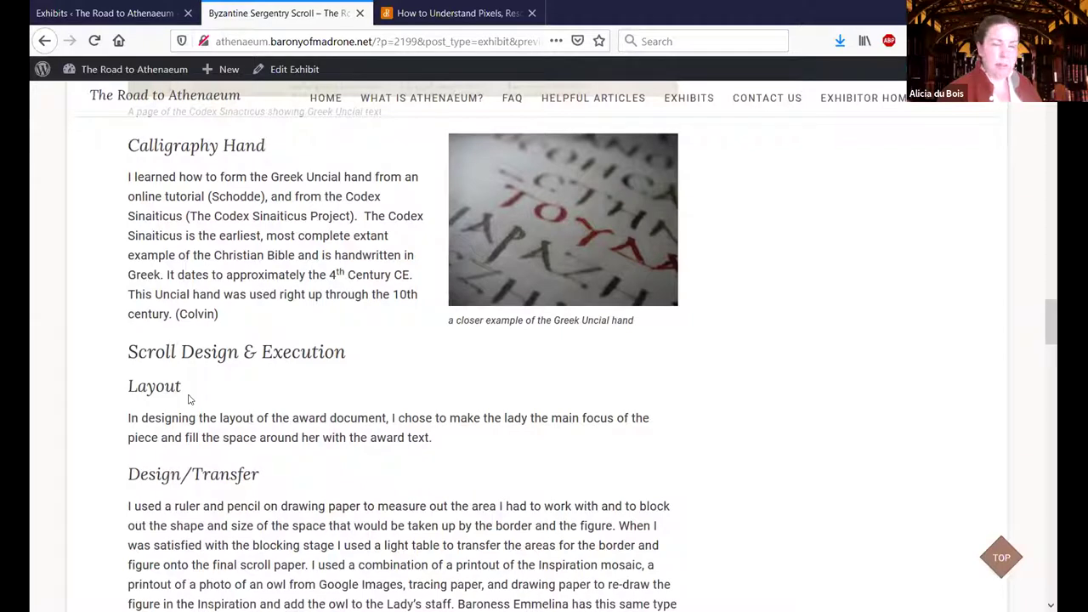
# - Scroll the preview back to the title, Goal section and table of contents
pyautogui.moveTo(1047, 314); pyautogui.dragTo(1046, 102)
pyautogui.scroll(-2, 803, 187)
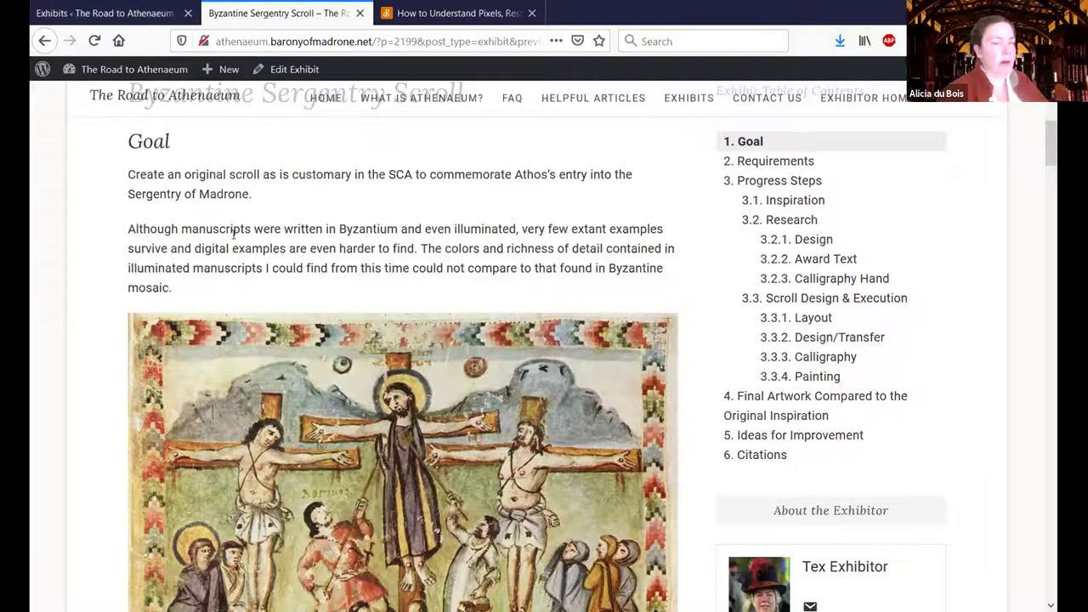
pyautogui.scroll(1, 233, 236)
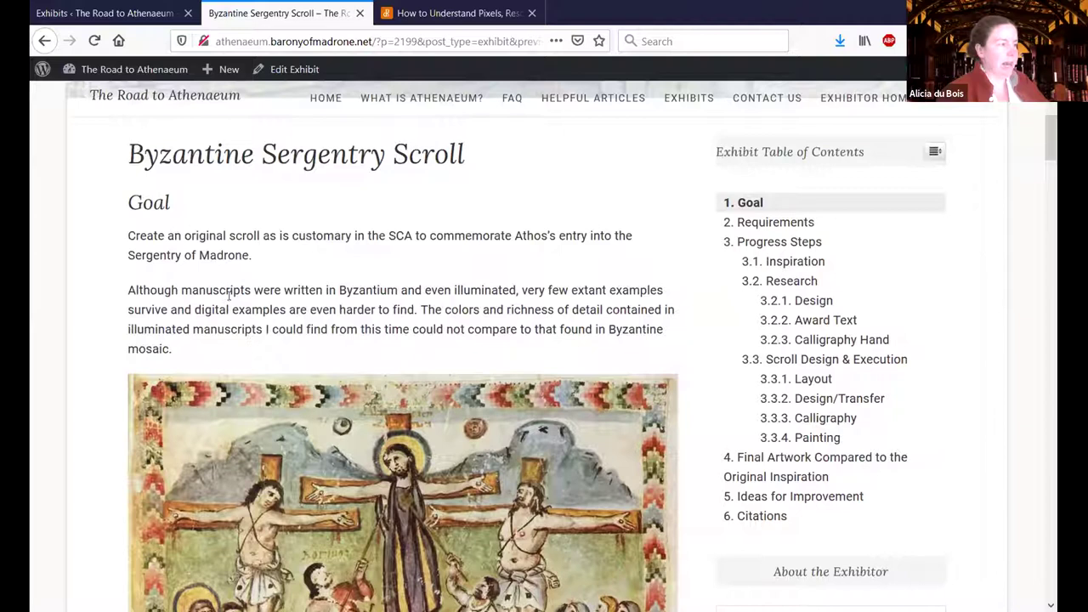
# - Open the Byzantine Sergentry Scroll exhibit in the block editor and scroll to Ideas for Improvement
pyautogui.click(109, 12)
pyautogui.click(204, 255)
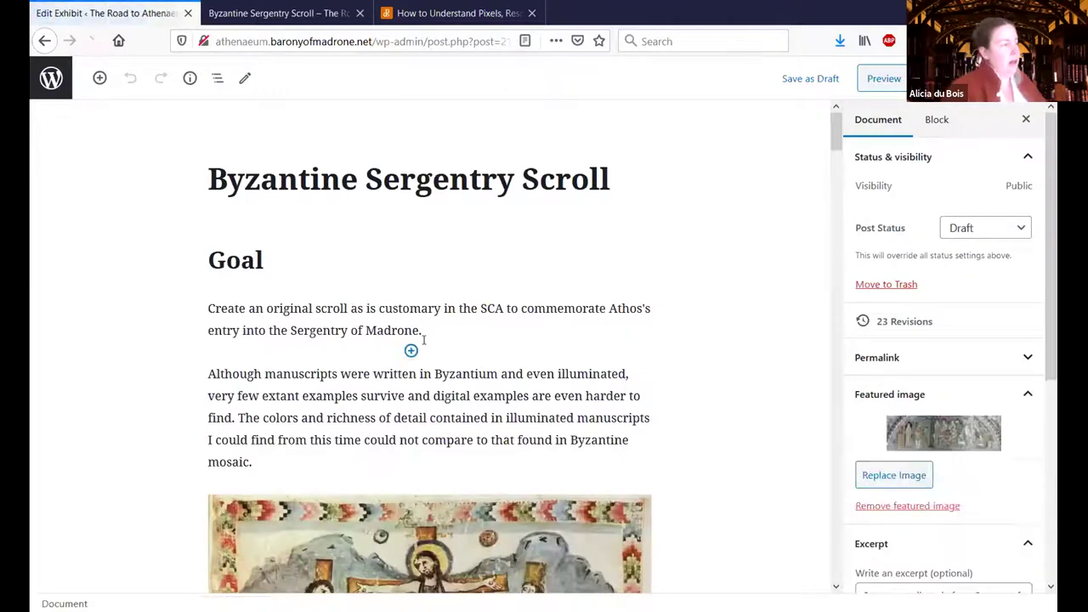
pyautogui.scroll(-1, 421, 352)
pyautogui.scroll(-5, 421, 351)
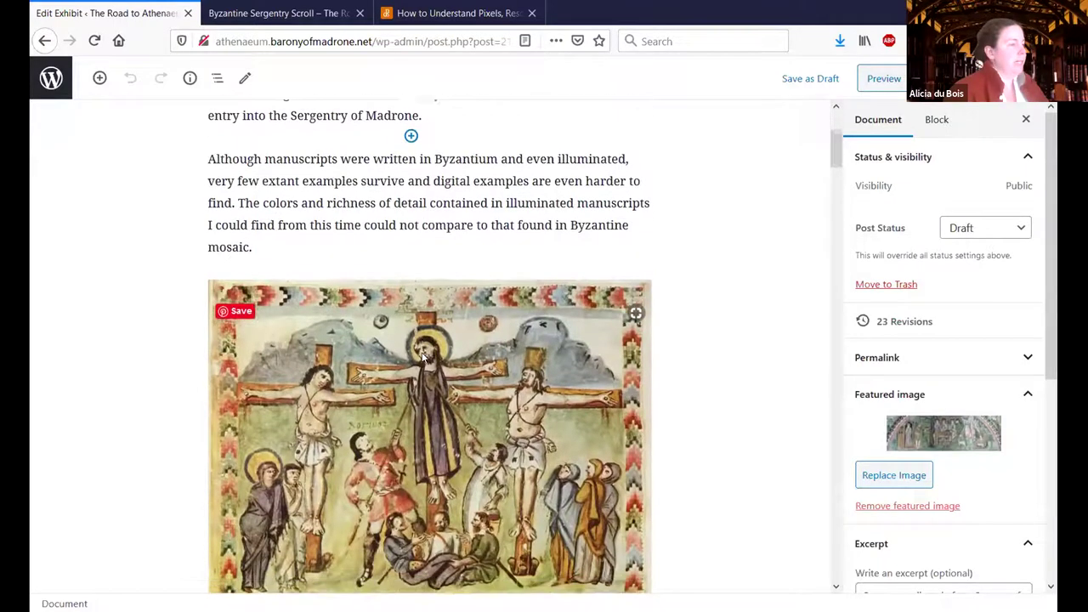
pyautogui.scroll(-10, 422, 352)
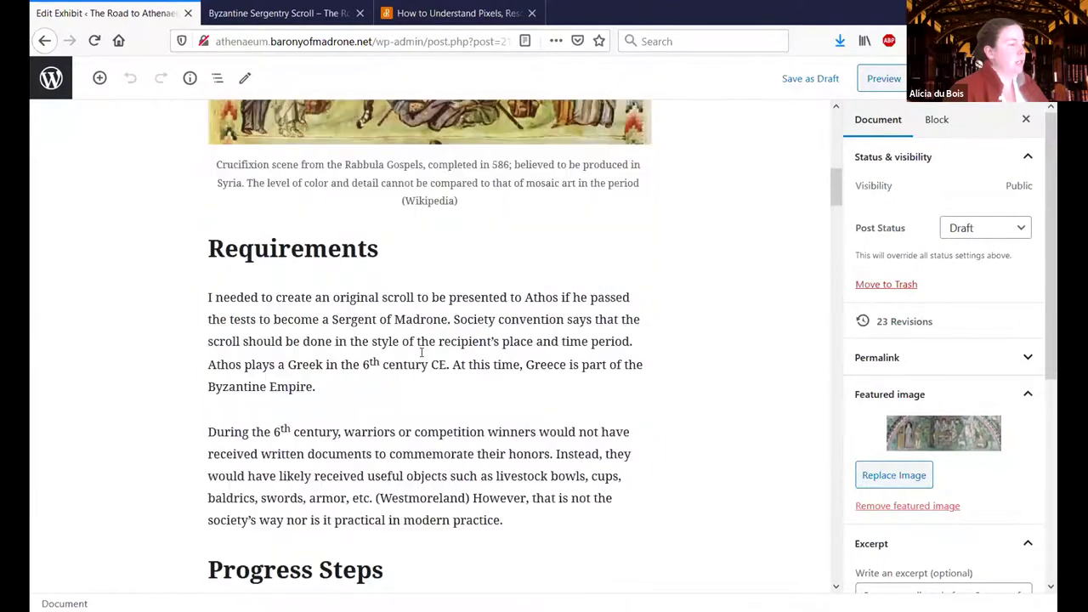
pyautogui.scroll(-5, 422, 352)
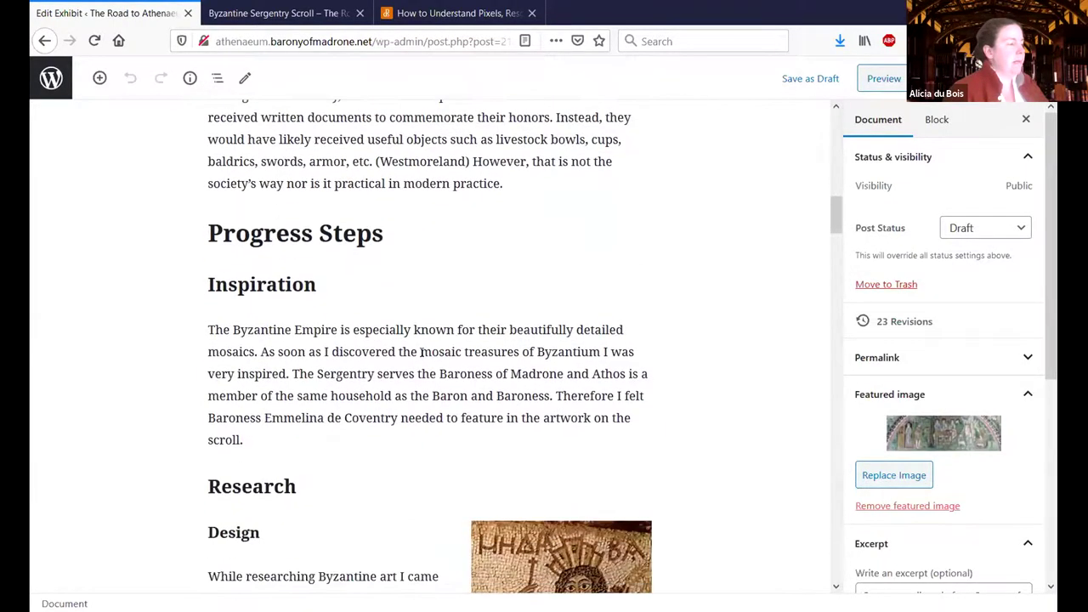
pyautogui.scroll(-6, 833, 281)
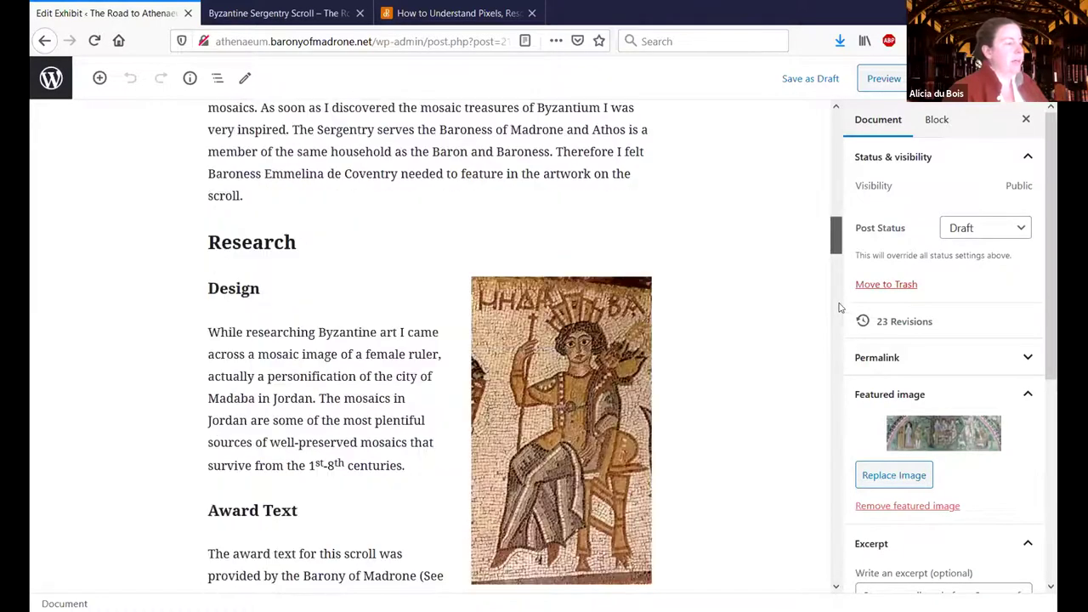
pyautogui.scroll(-20, 831, 338)
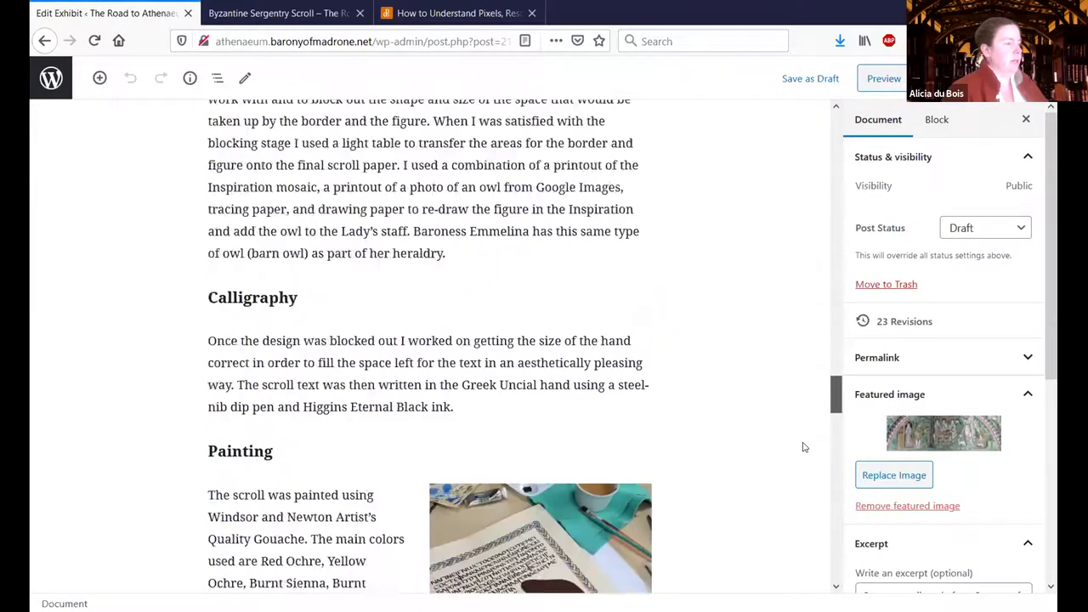
pyautogui.scroll(-10, 801, 463)
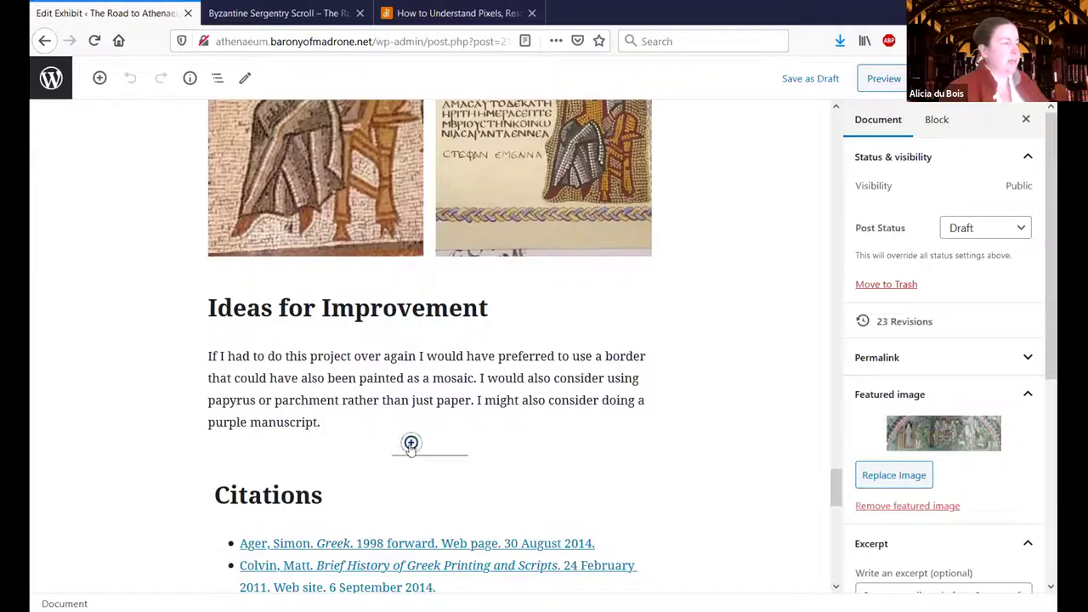
# - Open the block inserter below the Ideas for Improvement paragraph and browse the Embeds category
pyautogui.click(411, 443)
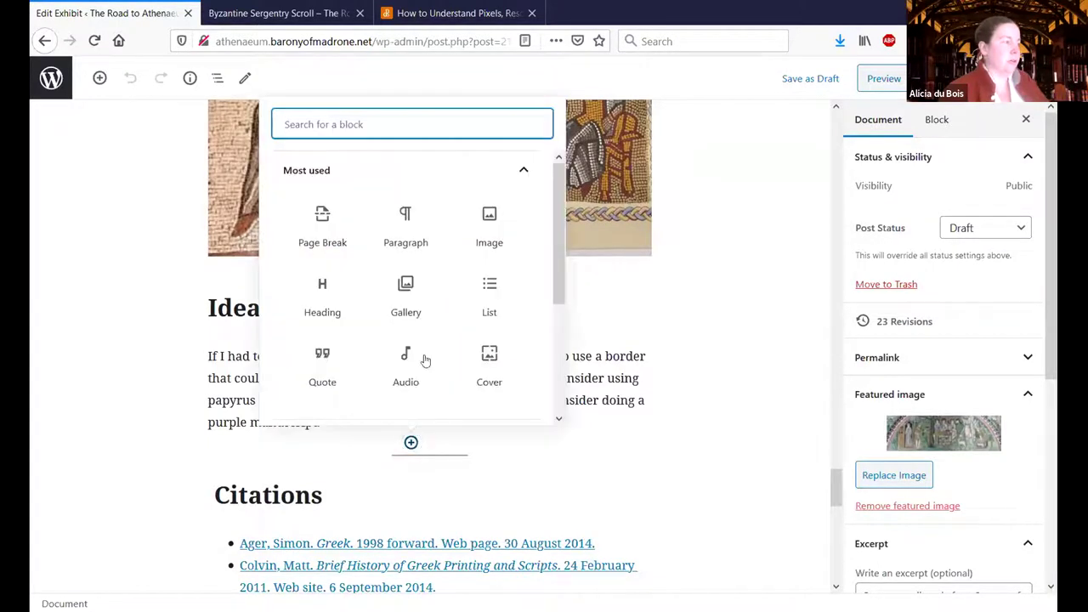
pyautogui.moveTo(559, 210); pyautogui.dragTo(559, 333)
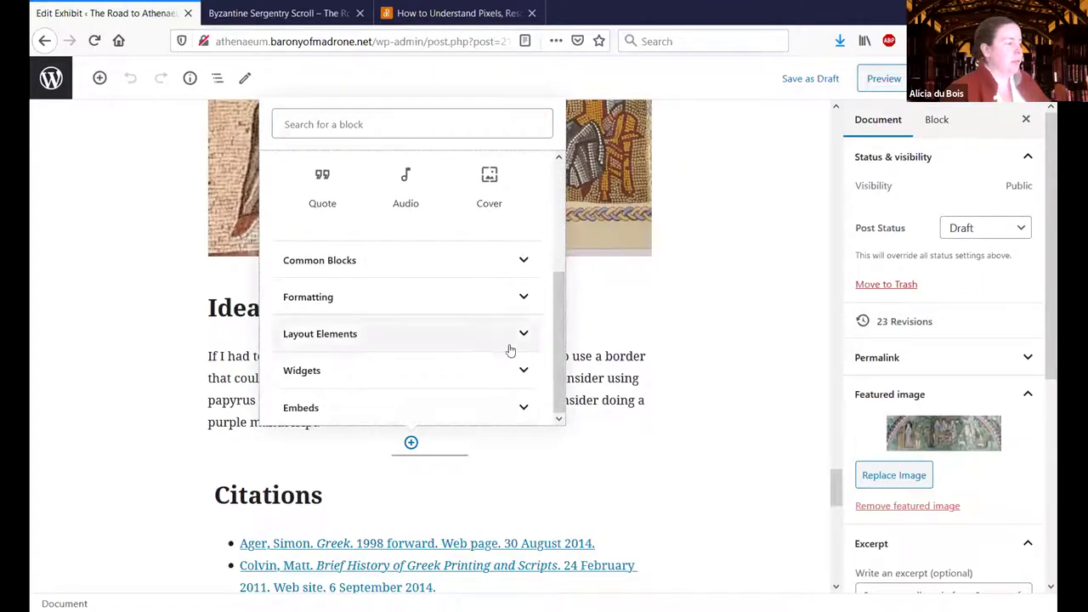
pyautogui.click(303, 407)
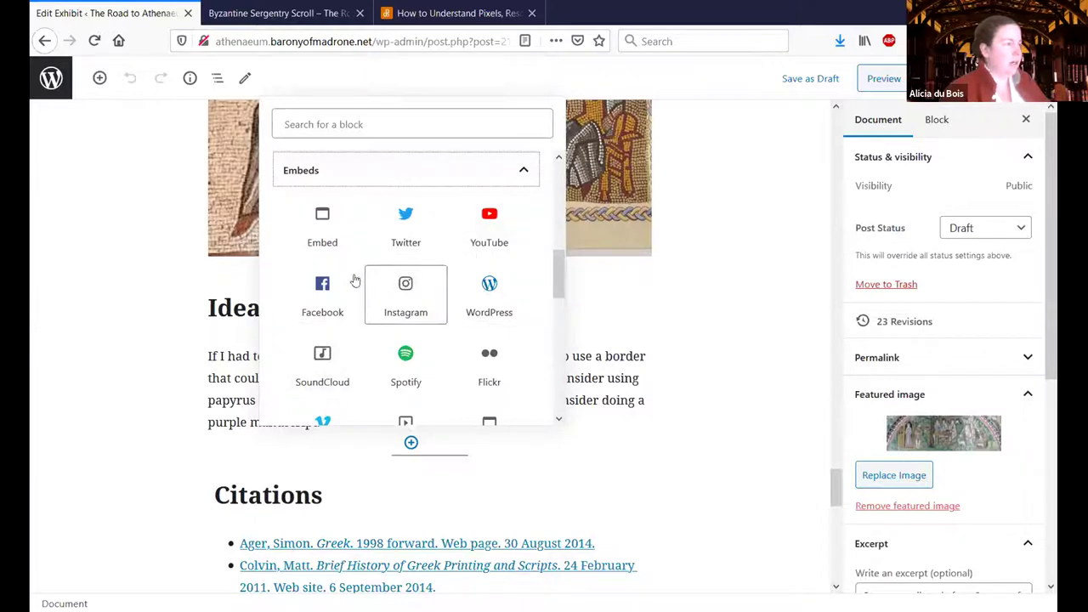
pyautogui.scroll(-3, 340, 378)
pyautogui.scroll(-2, 339, 391)
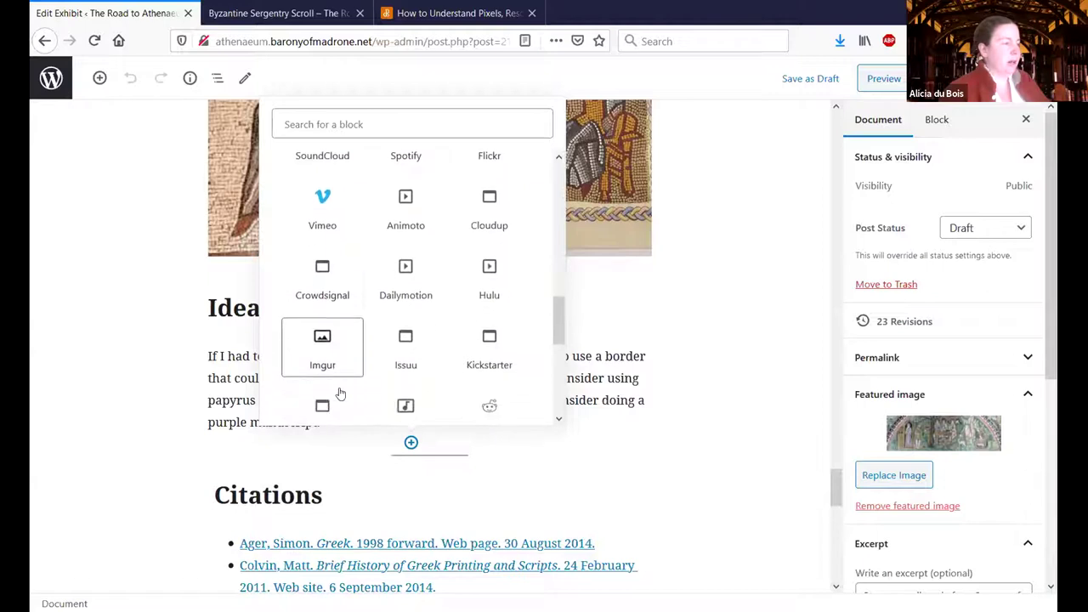
pyautogui.scroll(-2, 515, 381)
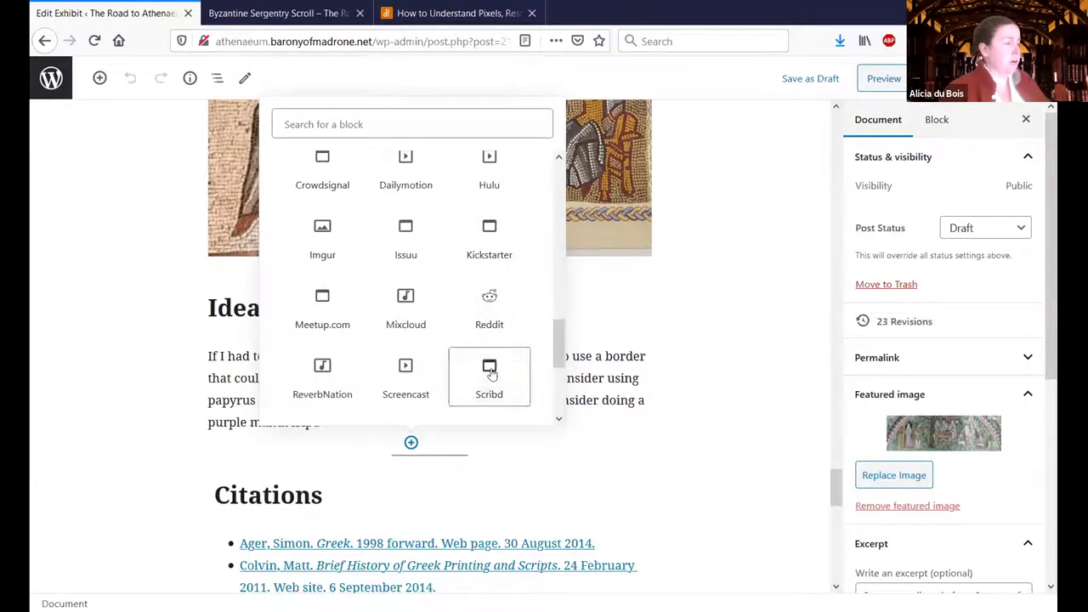
# - Expand the Common Blocks category in the inserter and look through its blocks
pyautogui.moveTo(561, 342); pyautogui.dragTo(561, 296)
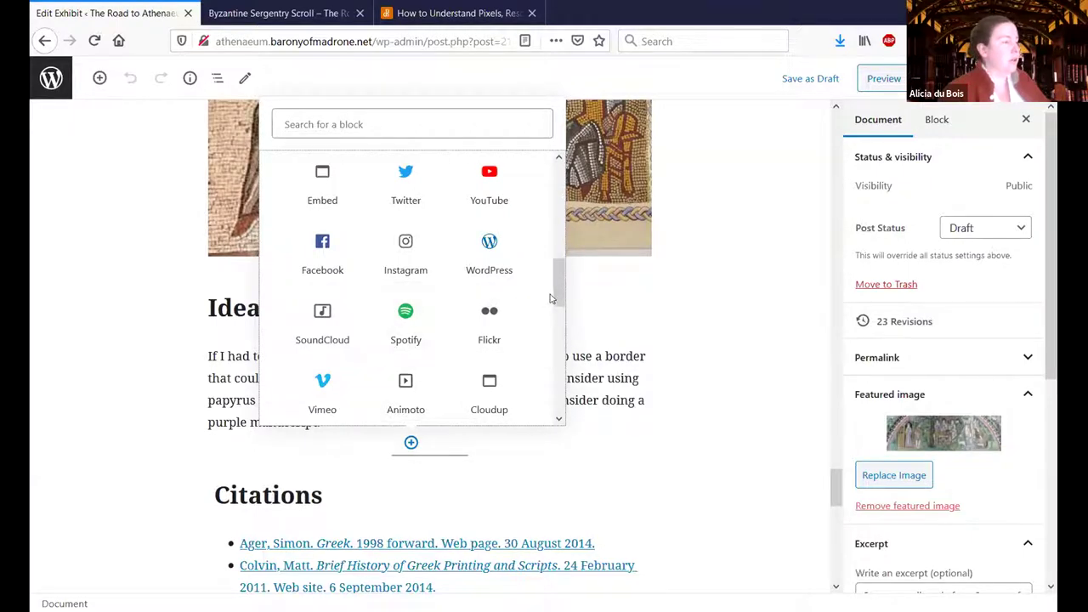
pyautogui.moveTo(559, 282); pyautogui.dragTo(569, 238)
pyautogui.scroll(1, 547, 274)
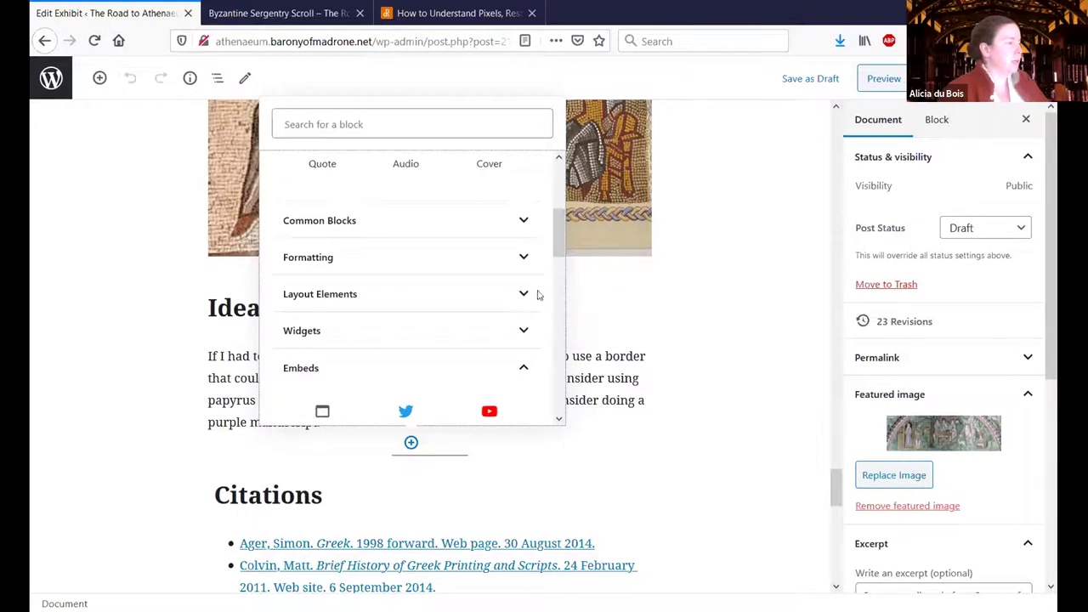
pyautogui.click(525, 218)
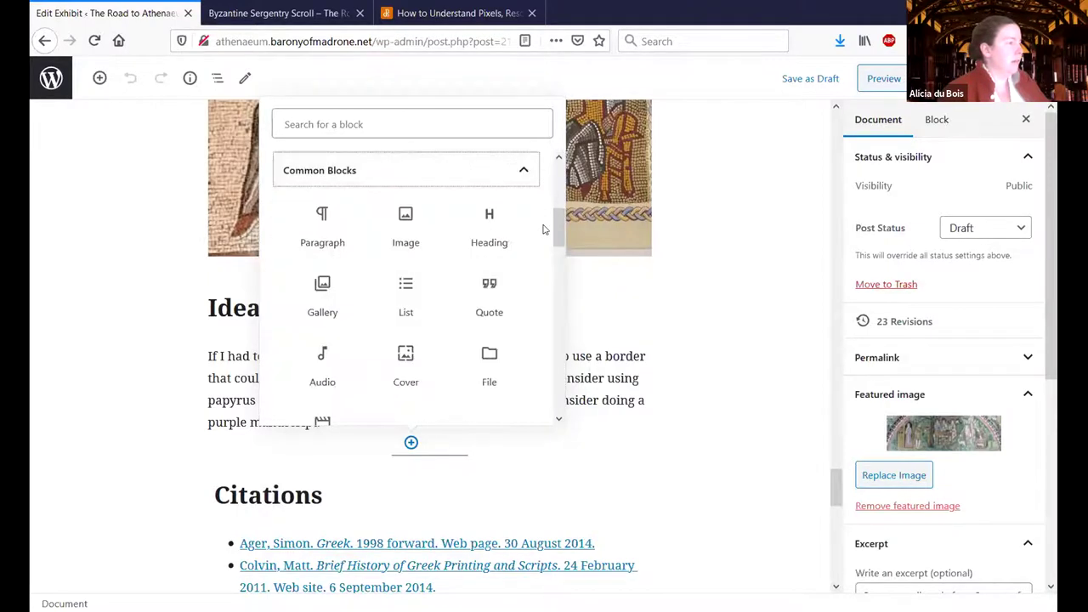
pyautogui.moveTo(556, 222); pyautogui.dragTo(557, 228)
pyautogui.scroll(-1, 559, 228)
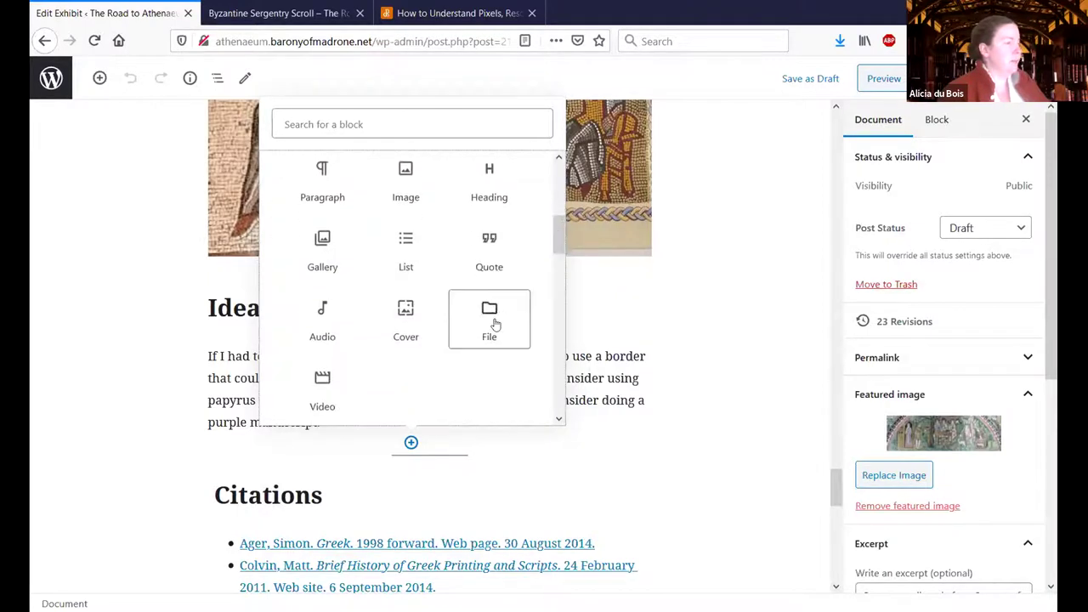
pyautogui.click(429, 126)
# - Search the inserter for 'file' and insert a File block below Ideas for Improvement
pyautogui.write('fikle')
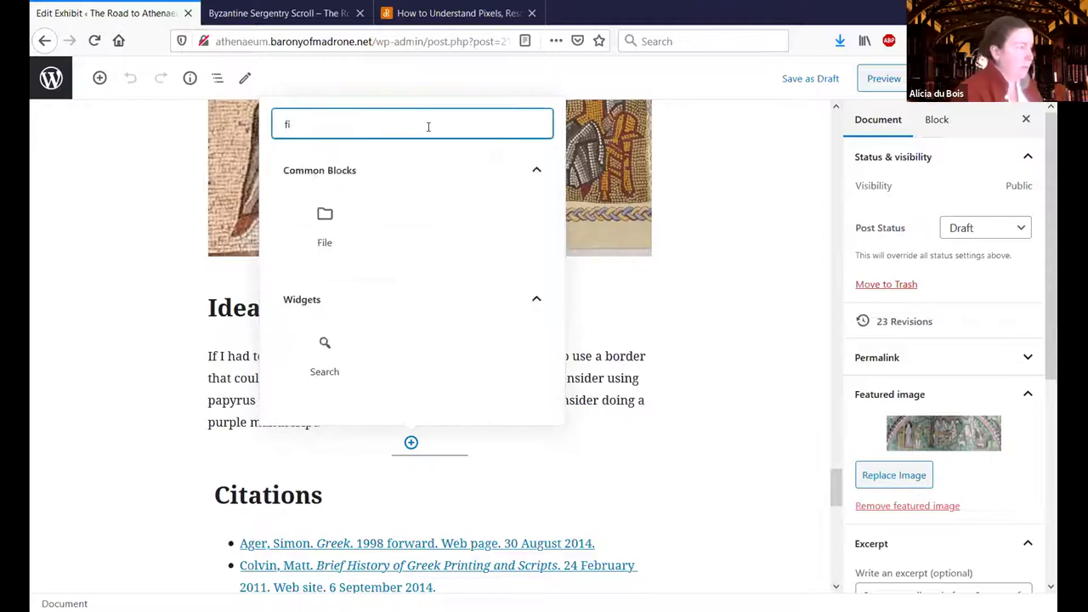
pyautogui.press('BackSpace')
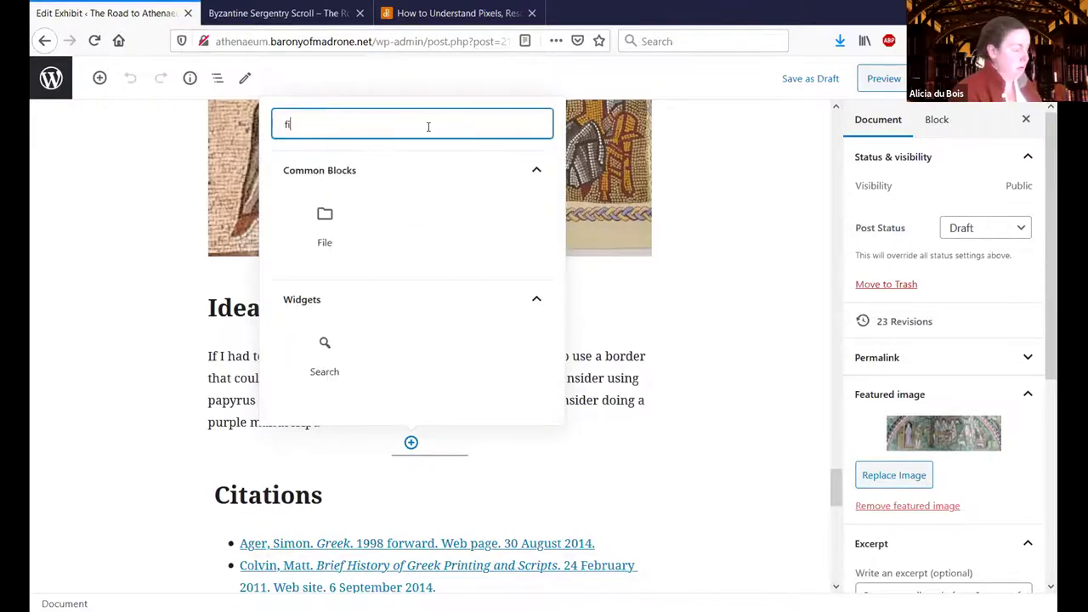
pyautogui.write('le')
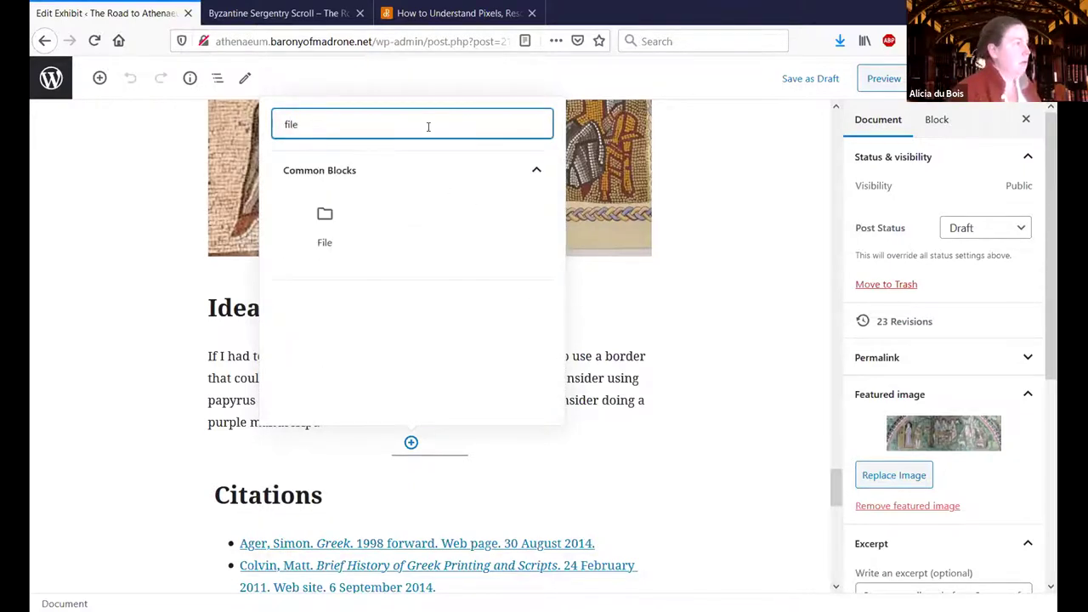
pyautogui.click(328, 223)
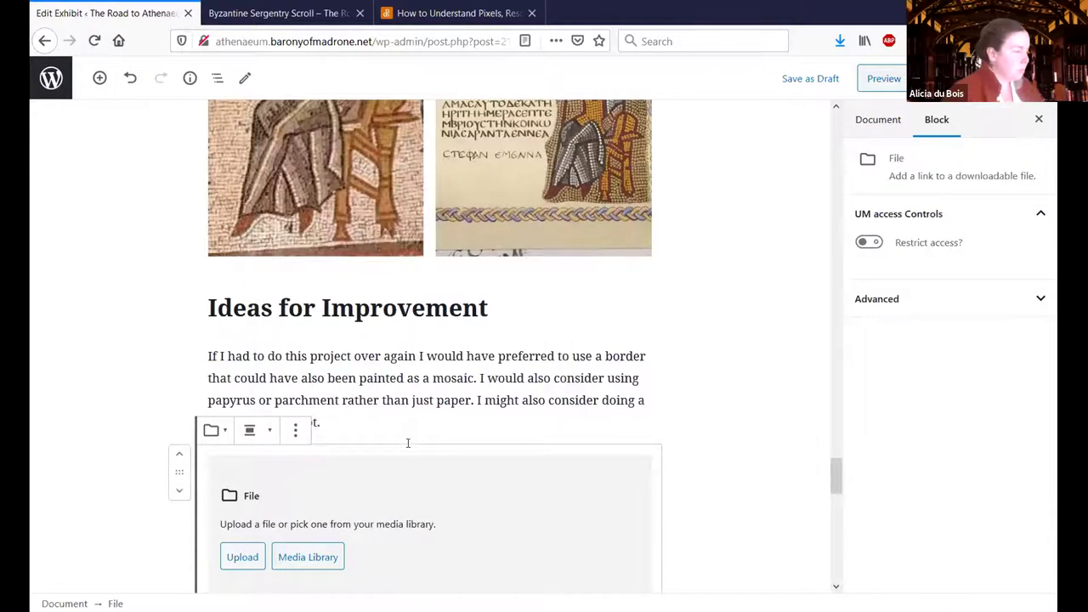
pyautogui.scroll(-3, 407, 442)
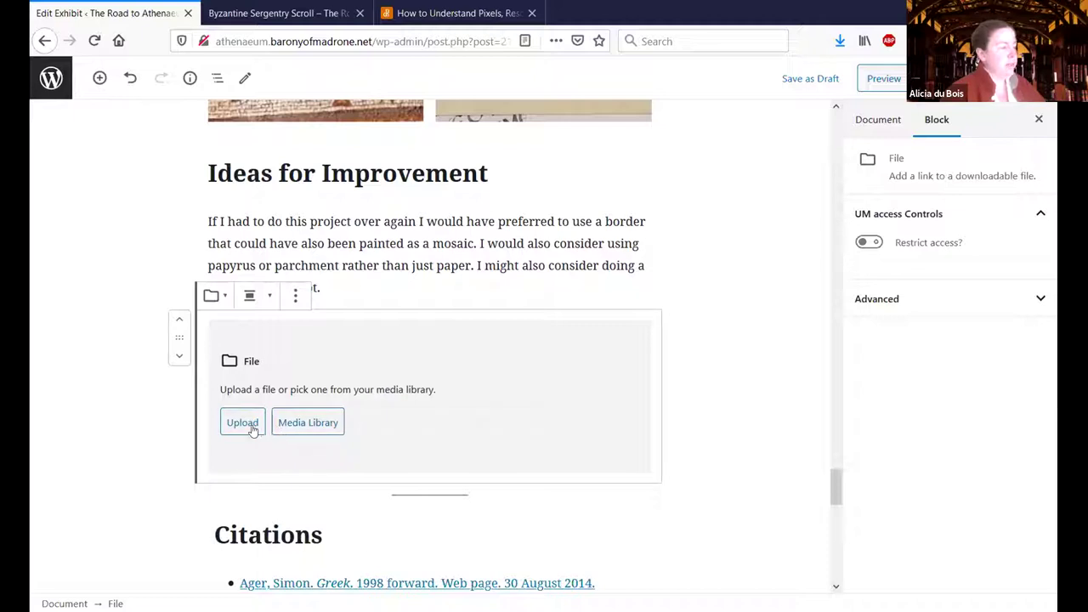
# - Start a File block upload and browse into the Vetinari - Documents SCA folder
pyautogui.click(255, 431)
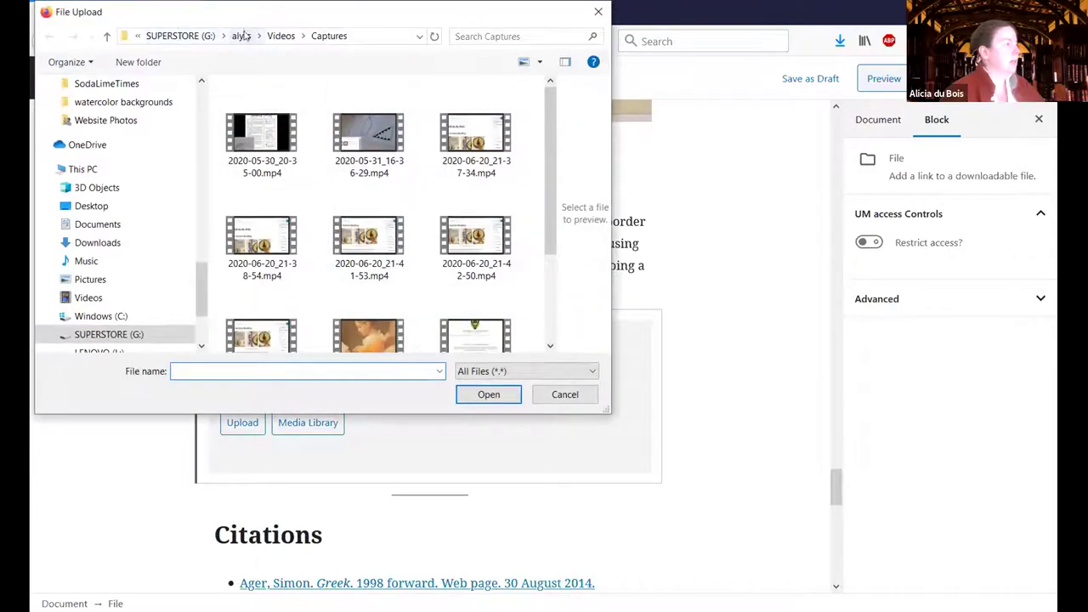
pyautogui.scroll(5, 170, 212)
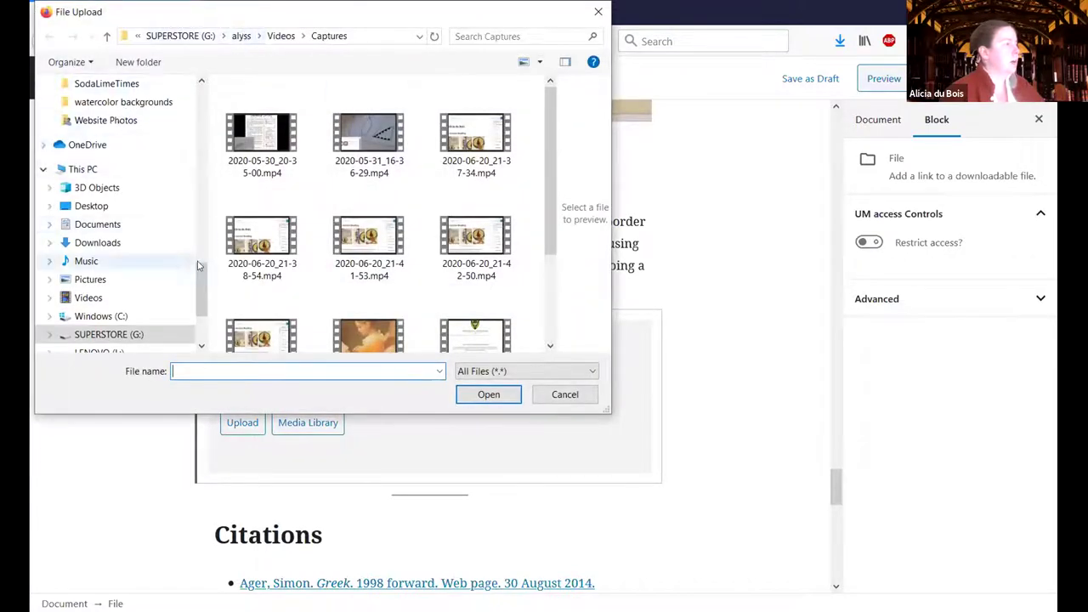
pyautogui.scroll(10, 170, 212)
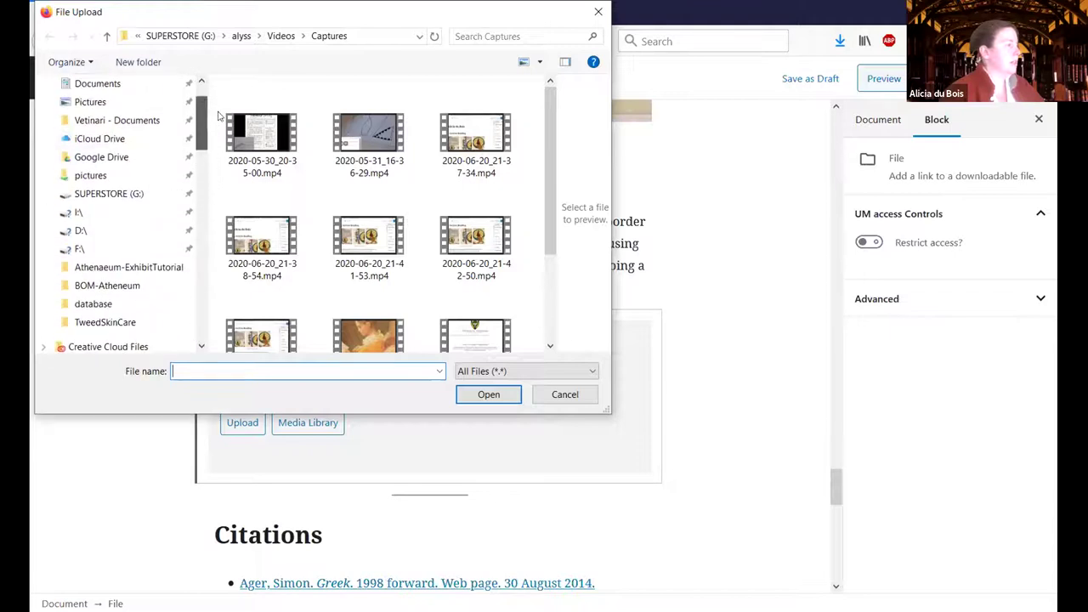
pyautogui.click(167, 125)
pyautogui.scroll(-5, 298, 255)
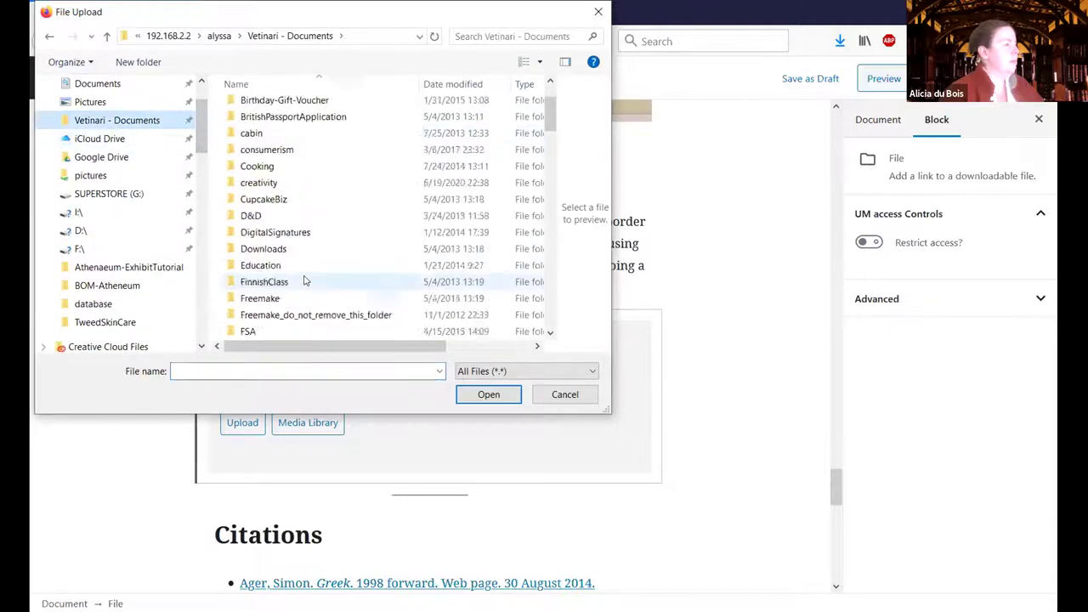
pyautogui.scroll(-9, 289, 271)
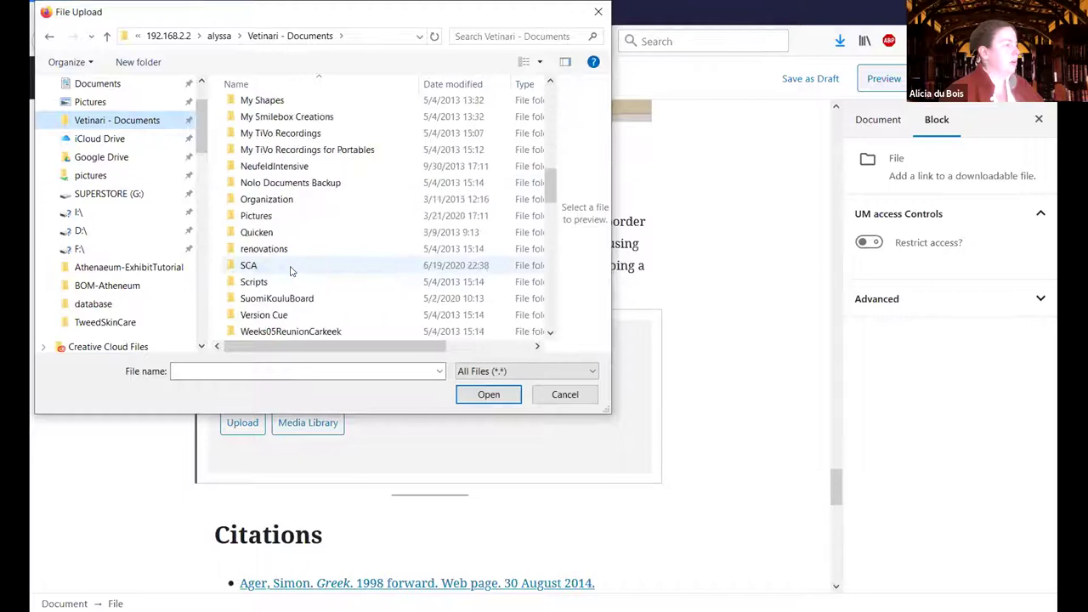
pyautogui.doubleClick(248, 265)
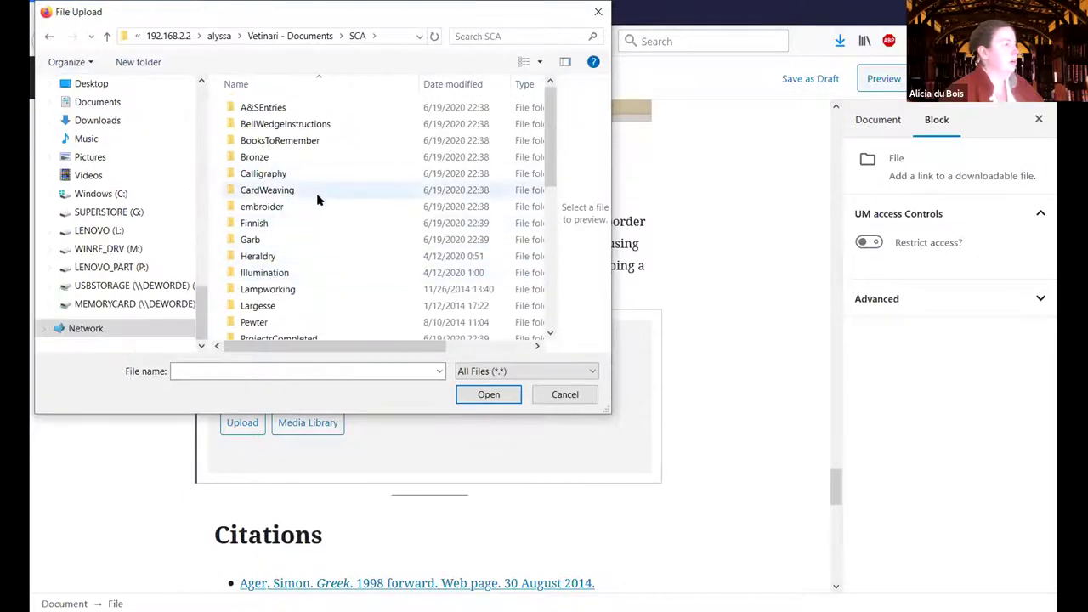
pyautogui.scroll(-1, 317, 193)
pyautogui.scroll(-2, 322, 206)
pyautogui.scroll(3, 321, 206)
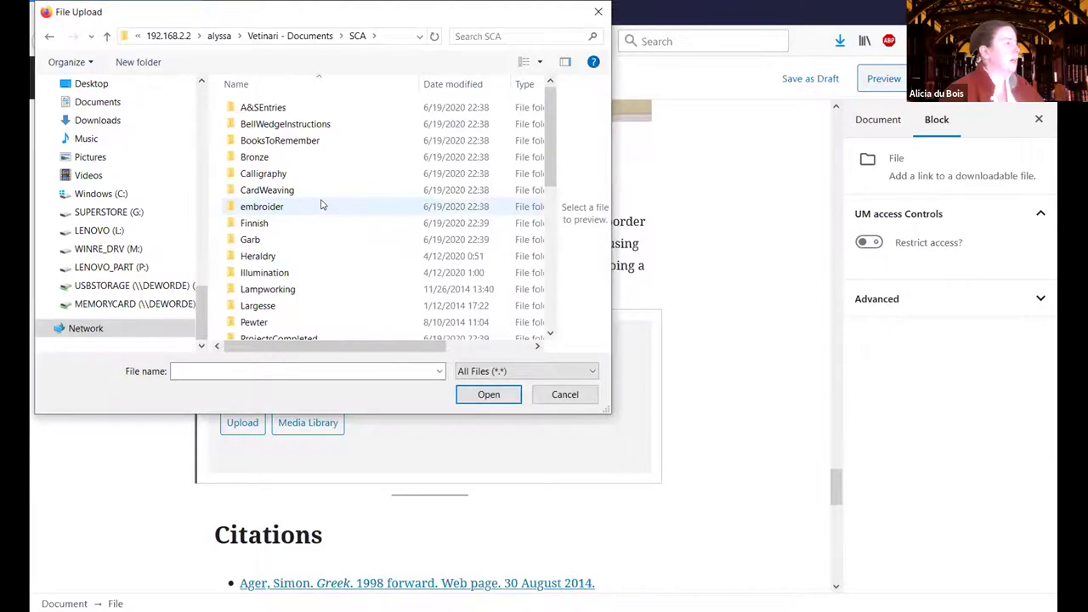
pyautogui.scroll(-2, 321, 206)
pyautogui.scroll(-2, 321, 204)
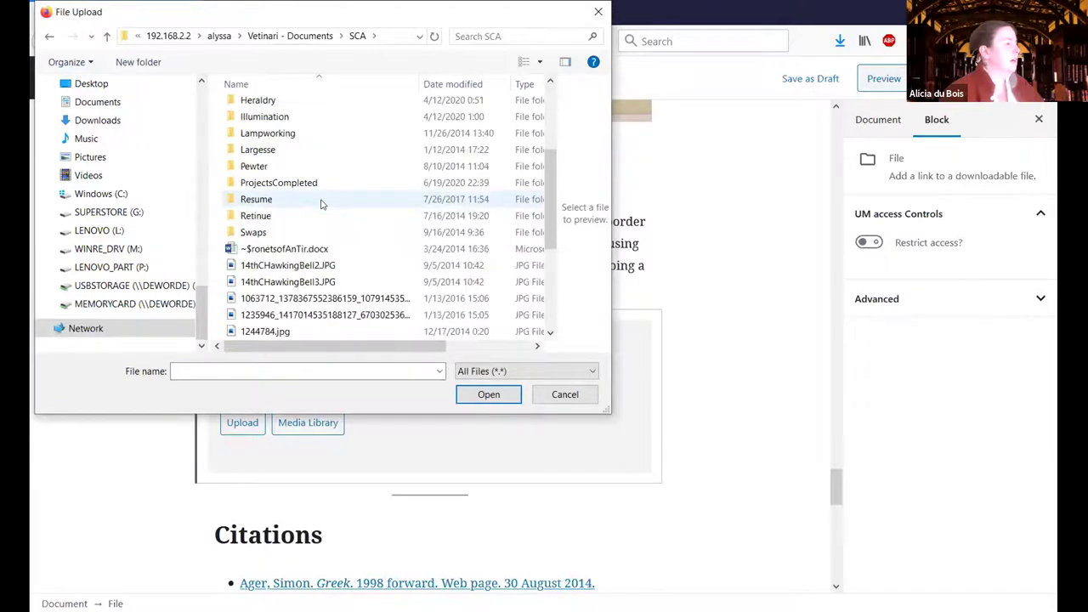
pyautogui.doubleClick(328, 182)
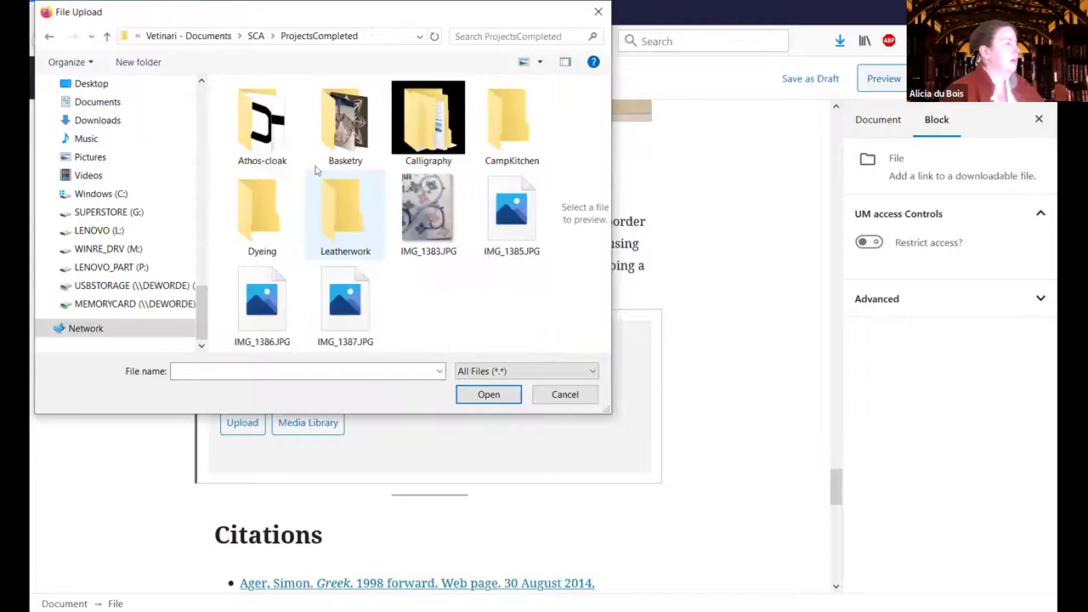
pyautogui.doubleClick(417, 158)
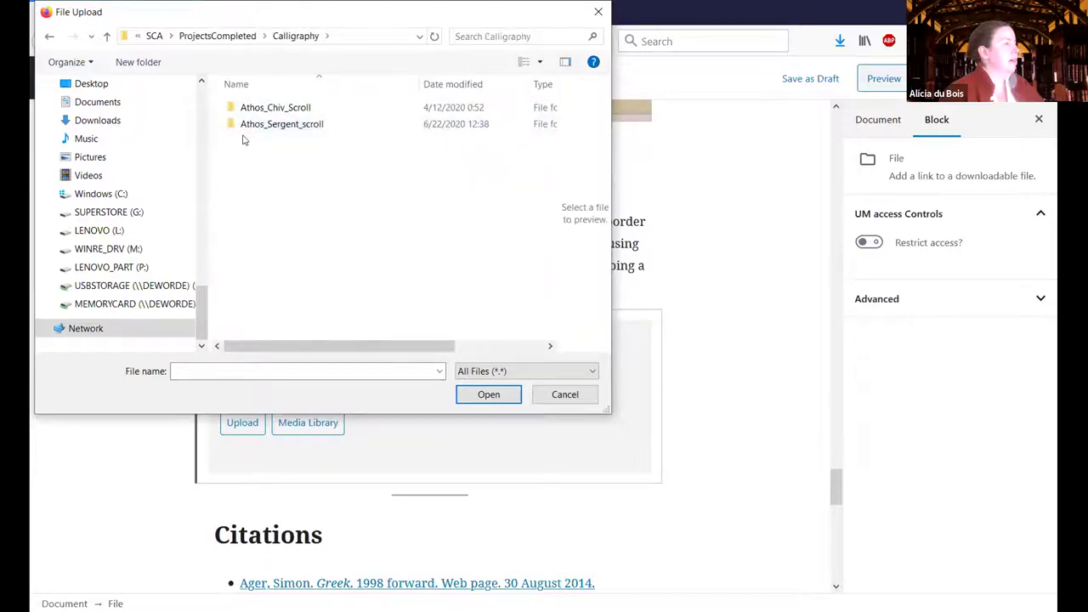
pyautogui.doubleClick(249, 126)
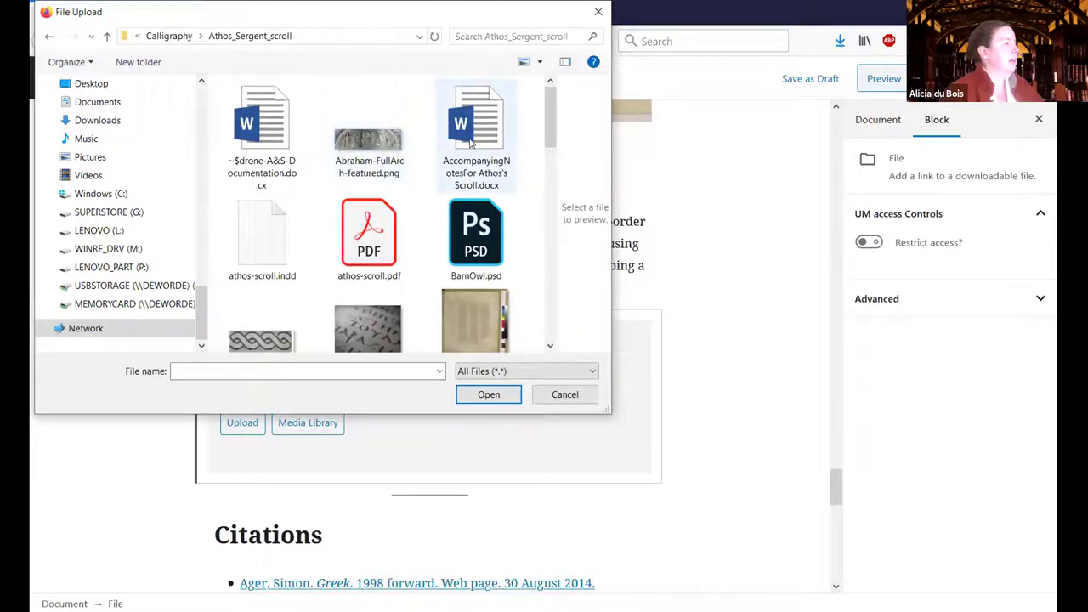
pyautogui.click(470, 143)
pyautogui.moveTo(547, 140); pyautogui.dragTo(550, 265)
pyautogui.click(261, 268)
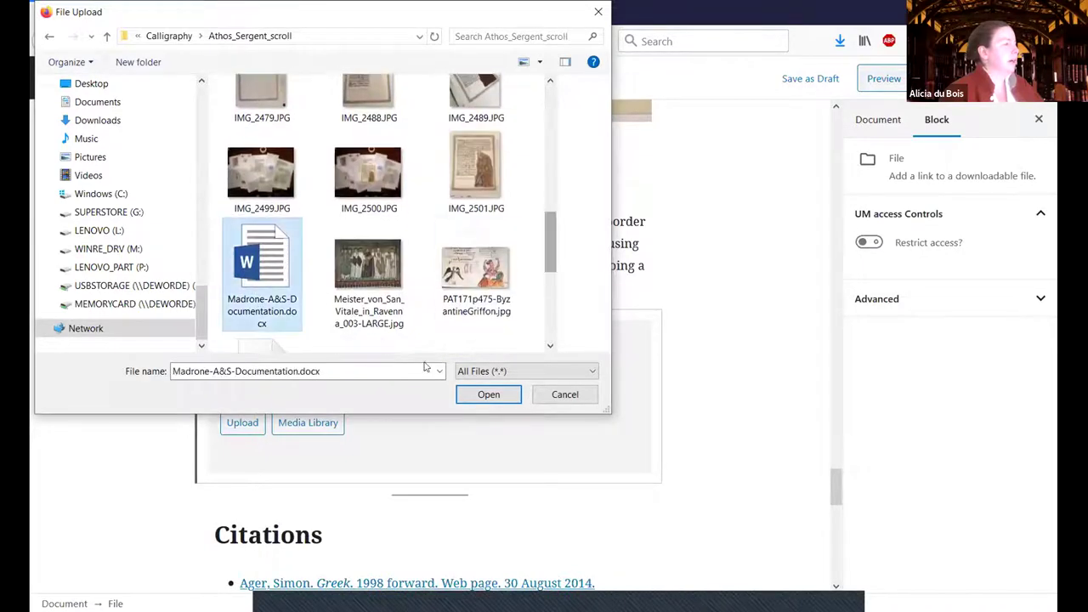
pyautogui.click(476, 391)
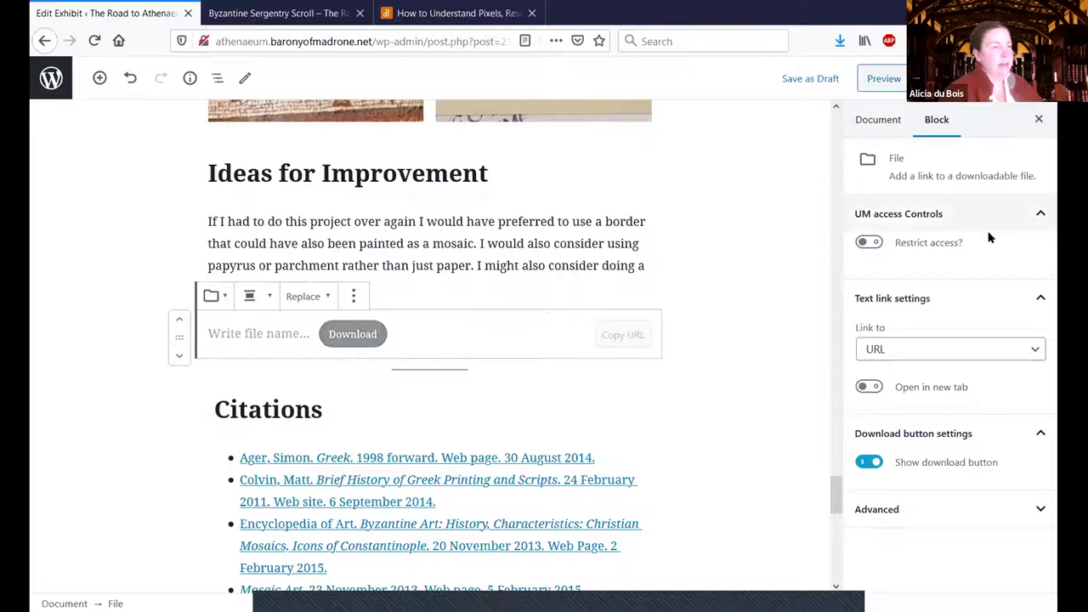
# - Keep the File block linked to the media file and review the Madrone-AS-Documentation name text
pyautogui.click(906, 357)
pyautogui.click(910, 369)
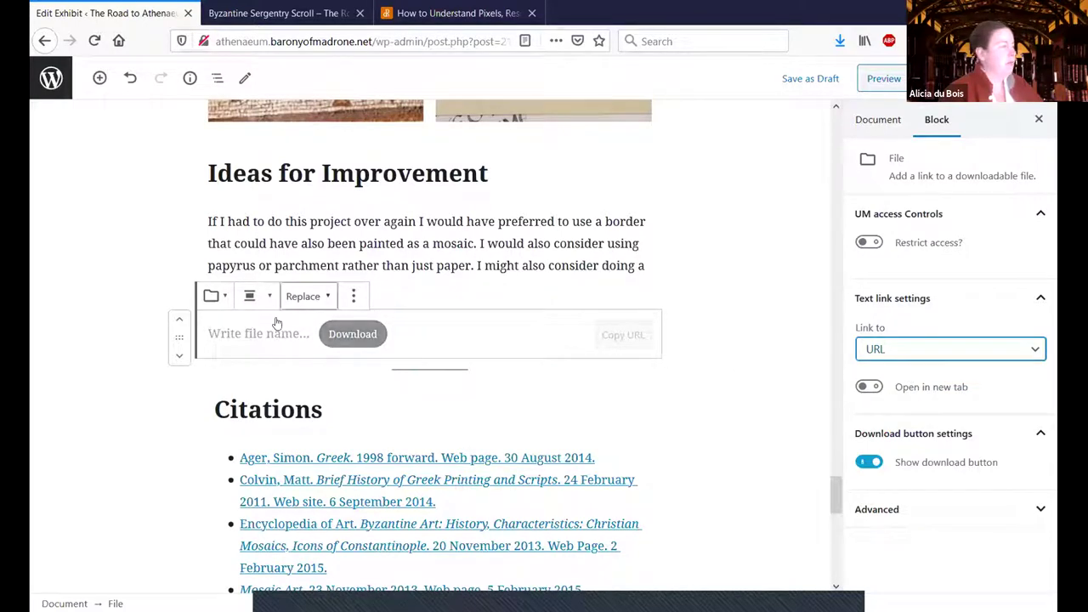
pyautogui.click(353, 295)
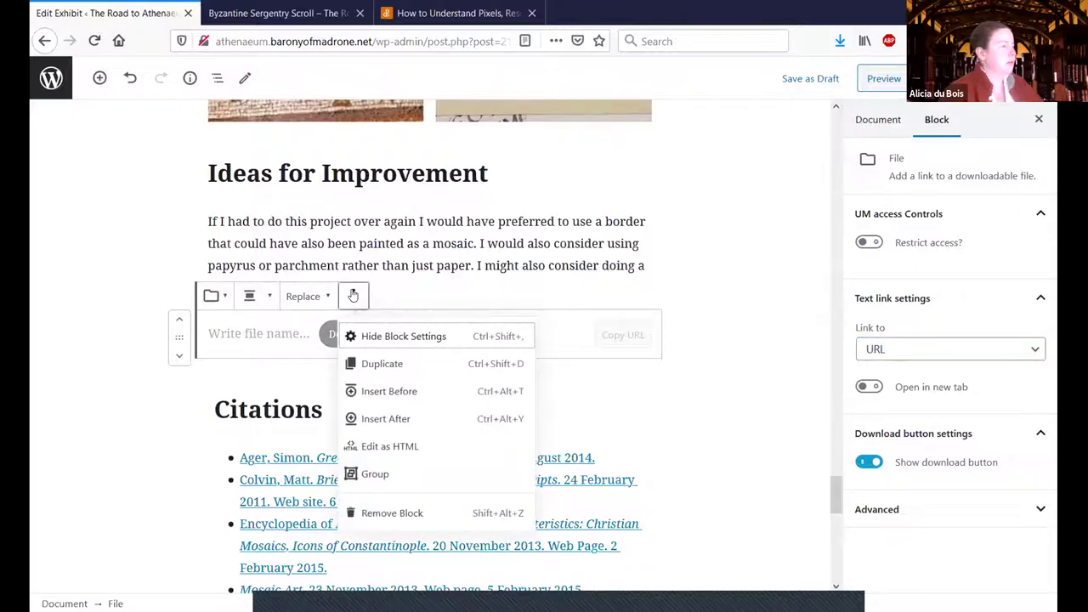
pyautogui.click(353, 295)
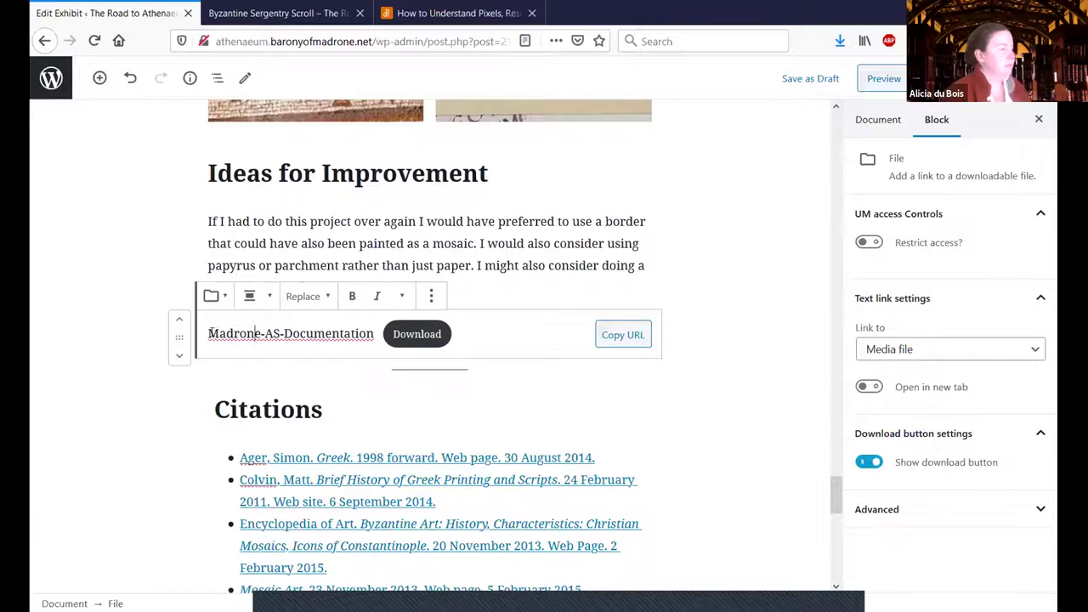
pyautogui.moveTo(212, 334); pyautogui.dragTo(364, 348)
pyautogui.click(365, 347)
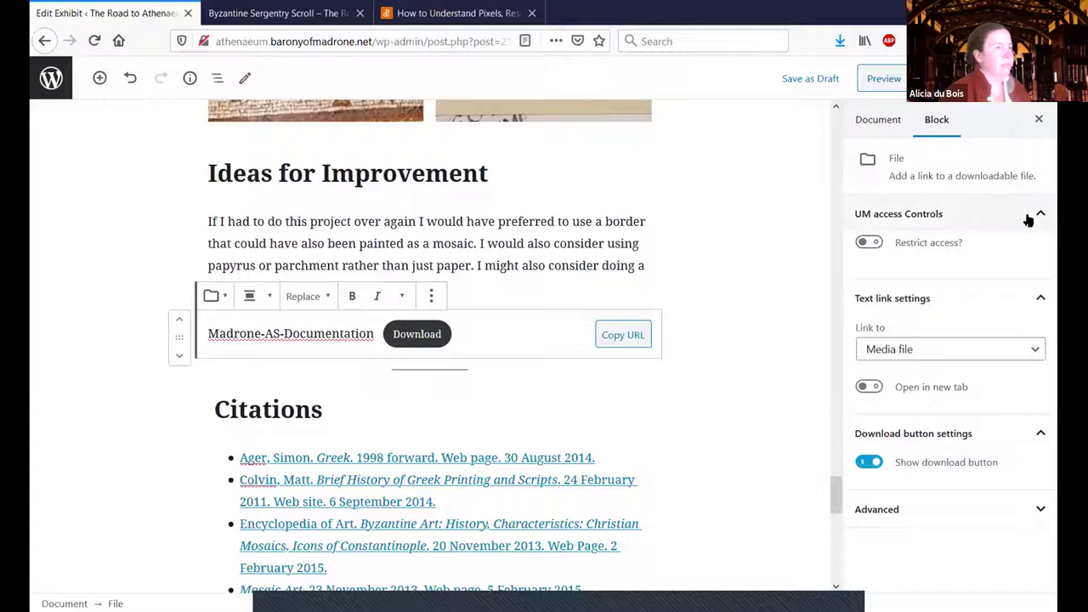
# - Preview the exhibit, test the Madrone-AS-Documentation Download button, and cancel Firefox's open-file dialog
pyautogui.click(878, 85)
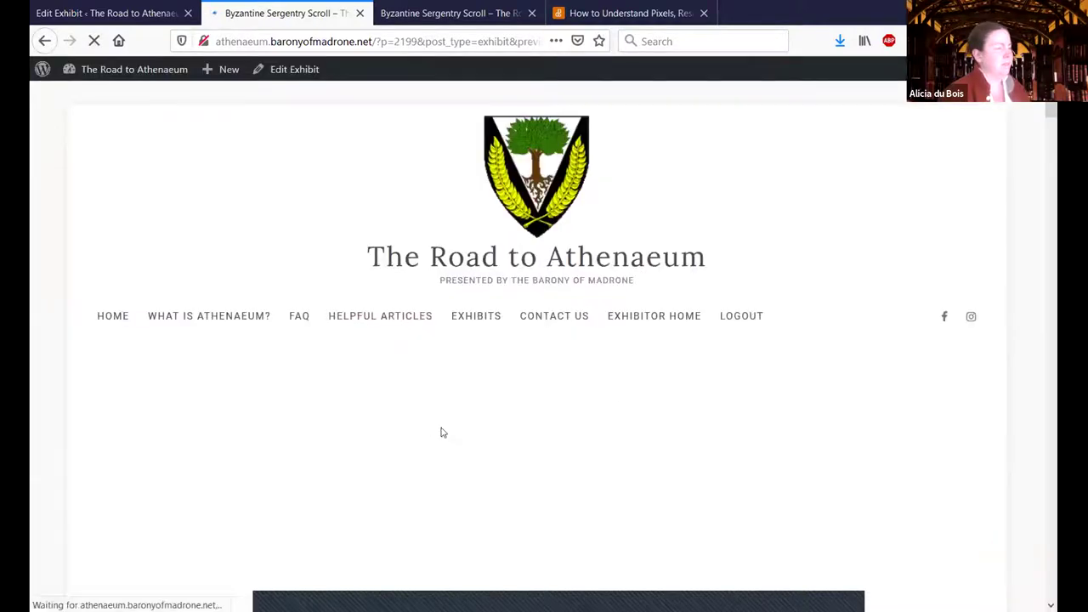
pyautogui.scroll(-3, 442, 465)
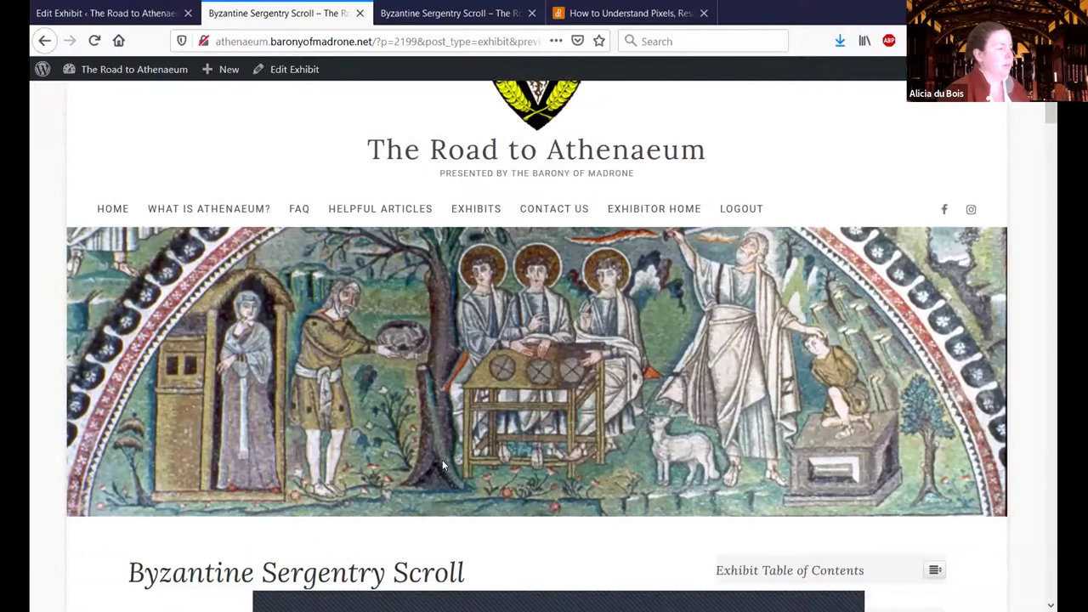
pyautogui.scroll(-15, 765, 200)
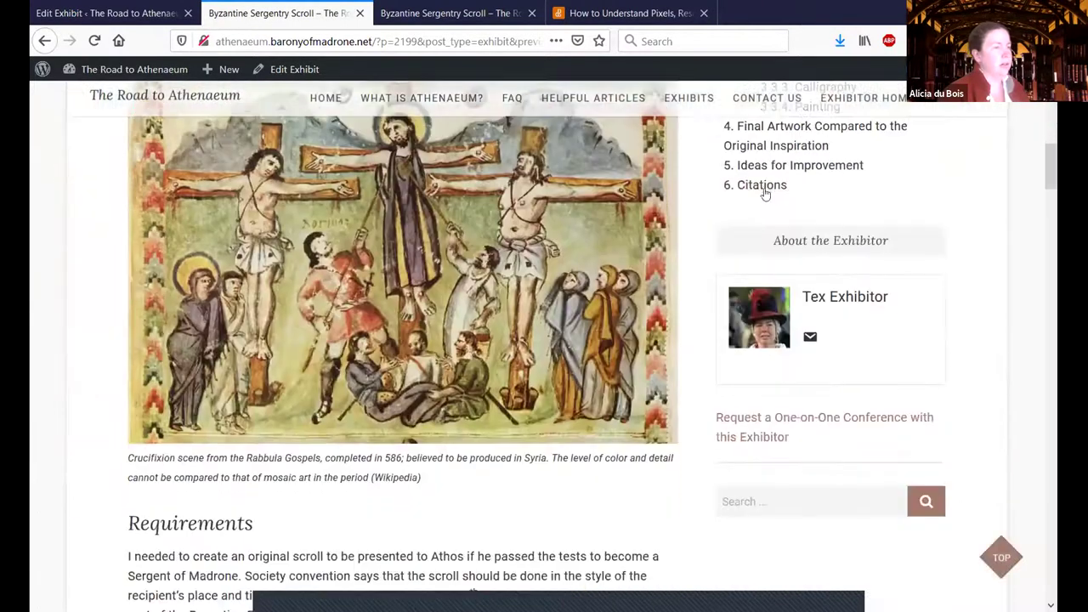
pyautogui.scroll(-10, 595, 272)
pyautogui.scroll(5, 425, 352)
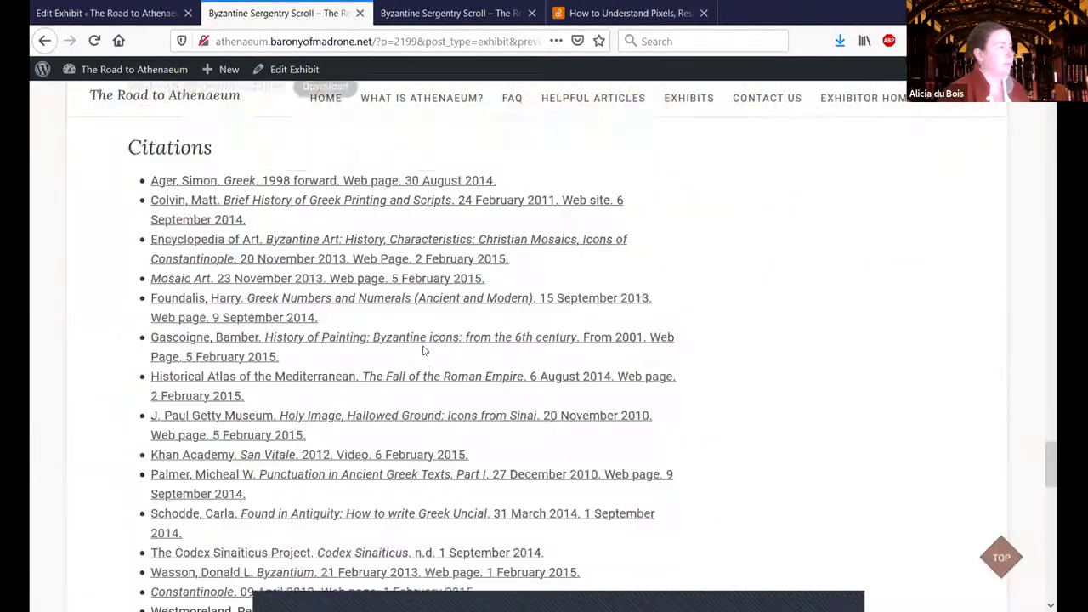
pyautogui.click(324, 399)
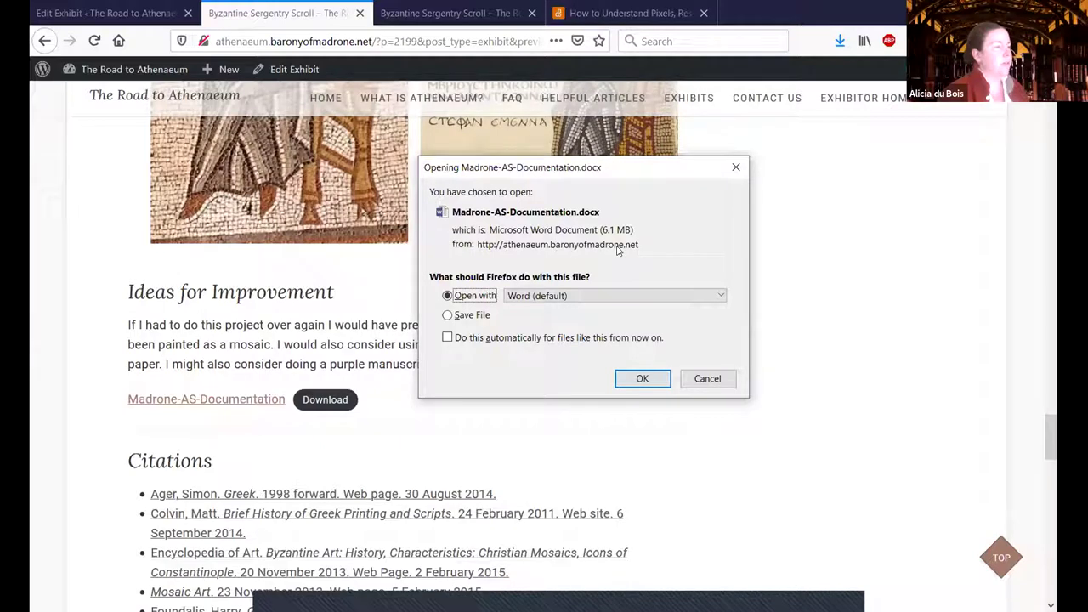
pyautogui.click(722, 382)
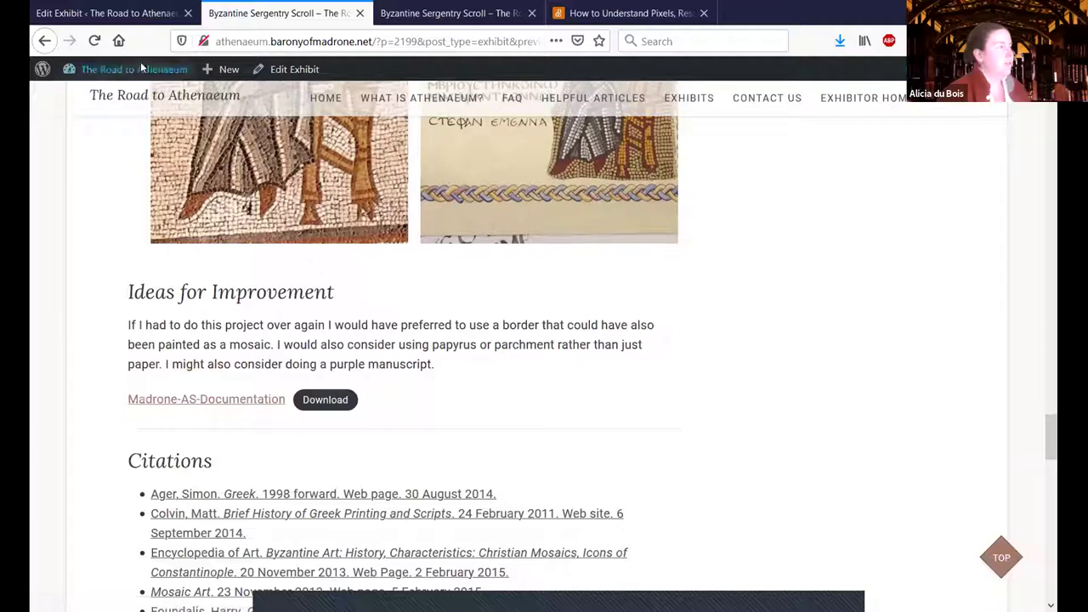
# - Return to the exhibit editor tab and select the Madrone-AS-Documentation File block
pyautogui.click(149, 16)
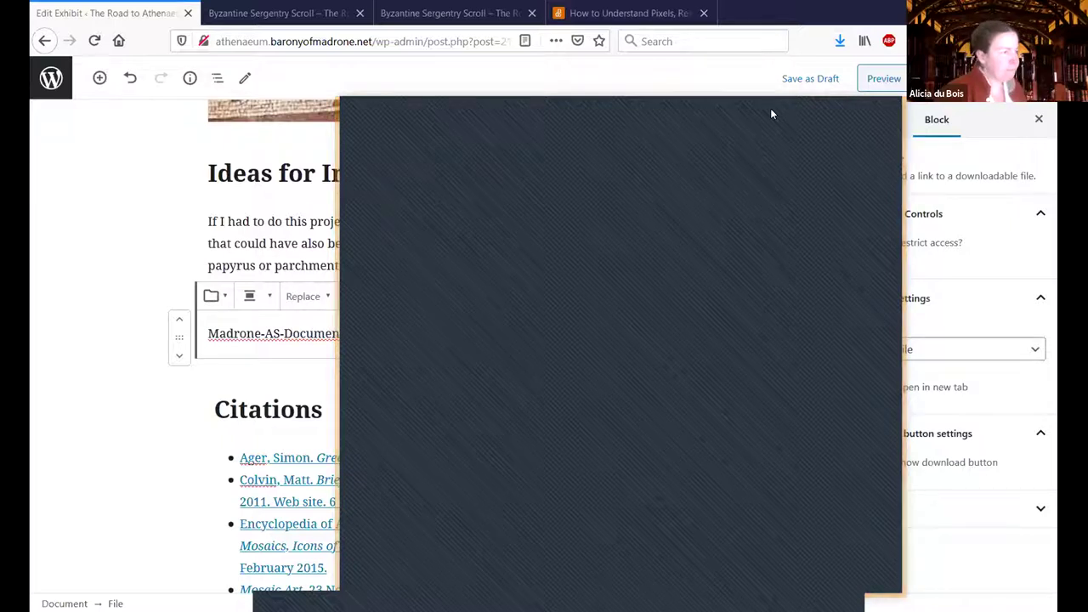
pyautogui.click(284, 250)
pyautogui.click(306, 333)
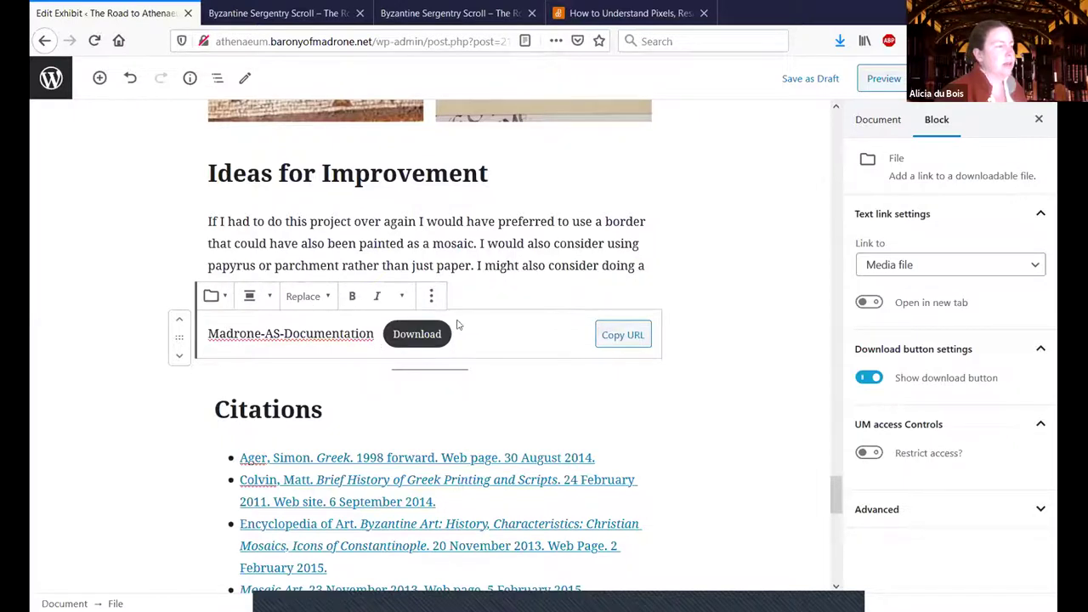
# - Insert a new File block and inspect Madrone-AS-Documentation.docx in the Media Library
pyautogui.click(411, 364)
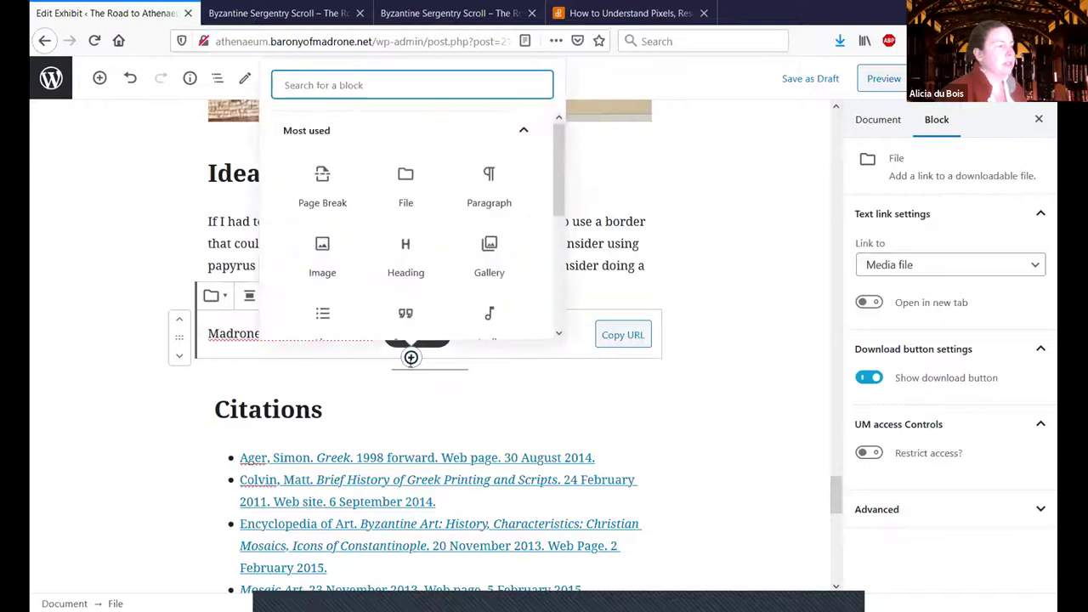
pyautogui.click(400, 183)
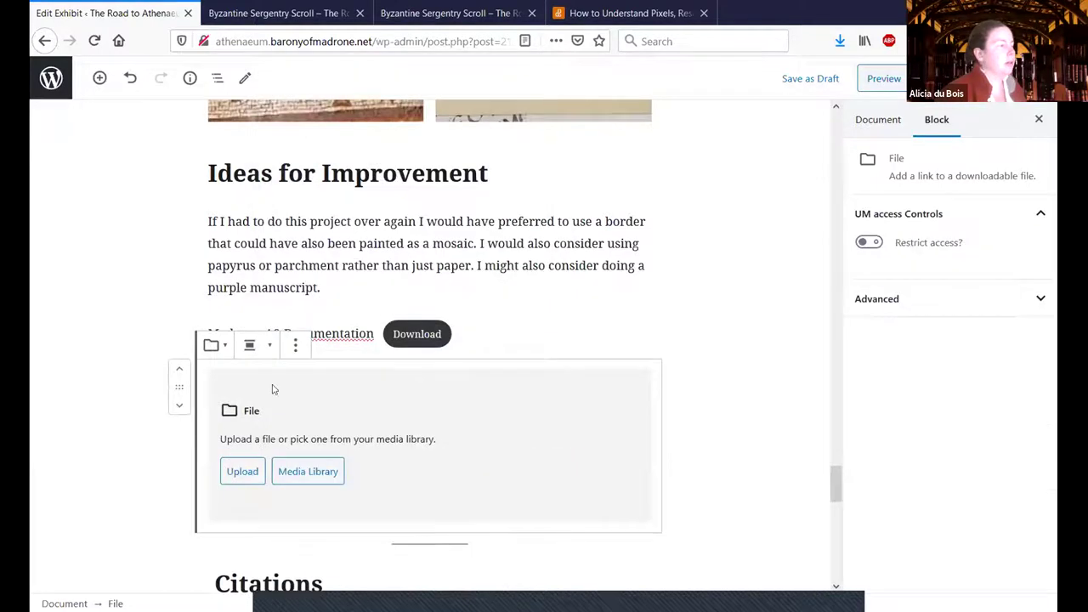
pyautogui.click(286, 470)
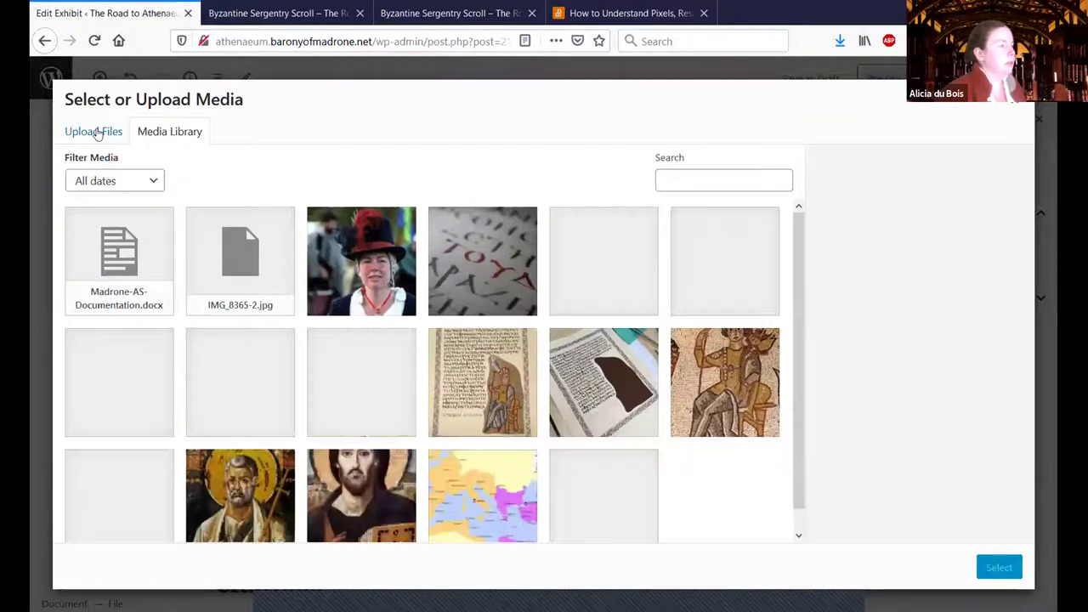
pyautogui.click(126, 260)
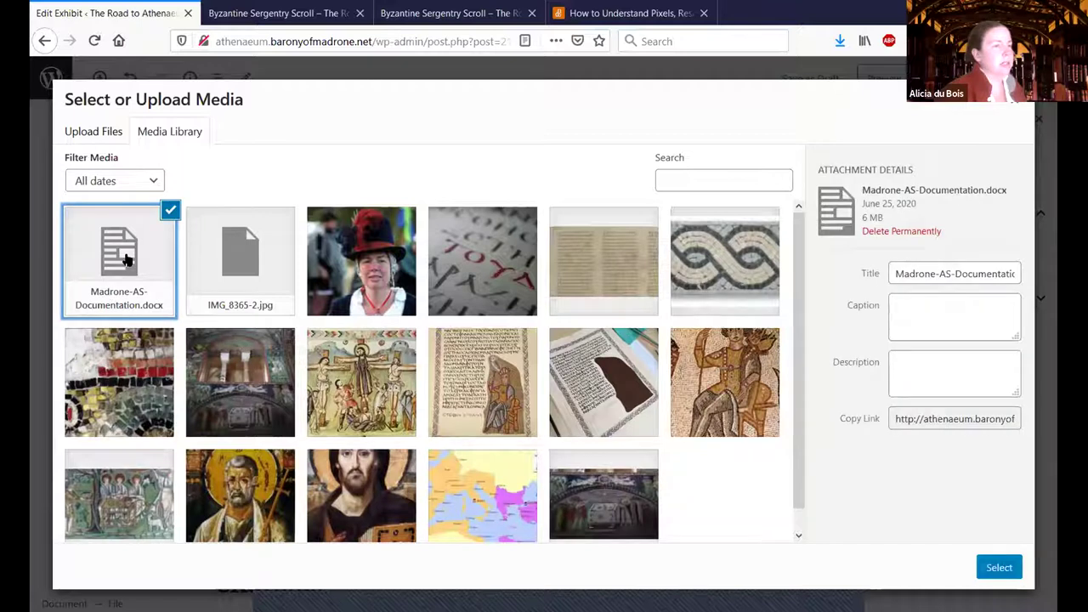
pyautogui.moveTo(884, 220); pyautogui.dragTo(861, 221)
pyautogui.click(860, 221)
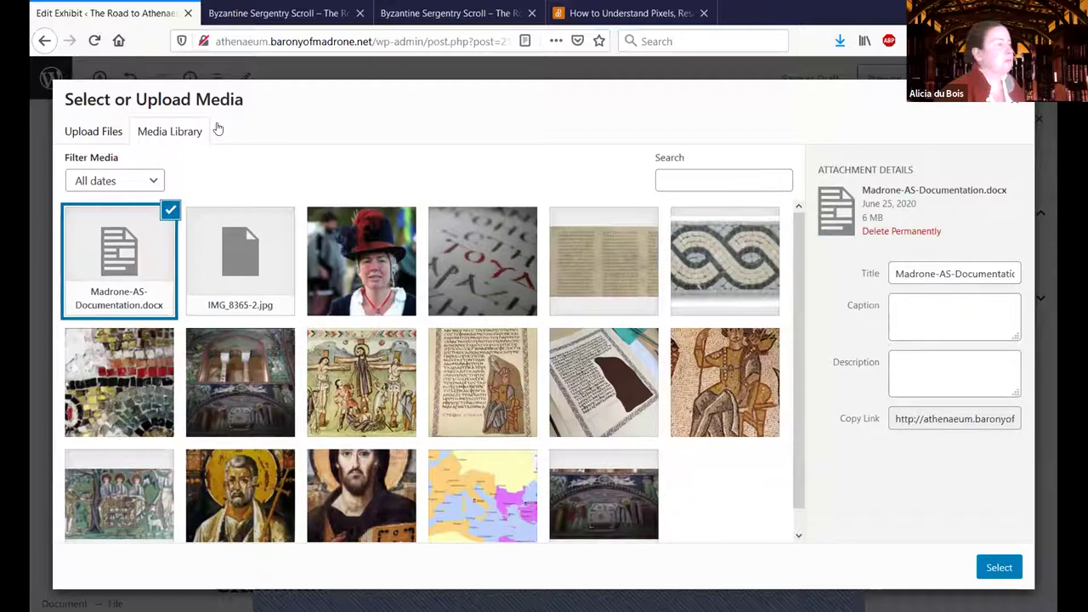
# - Check the upload area's 8 MB limit, then close the media picker without choosing a file
pyautogui.click(106, 143)
pyautogui.moveTo(593, 393); pyautogui.dragTo(635, 391)
pyautogui.click(621, 390)
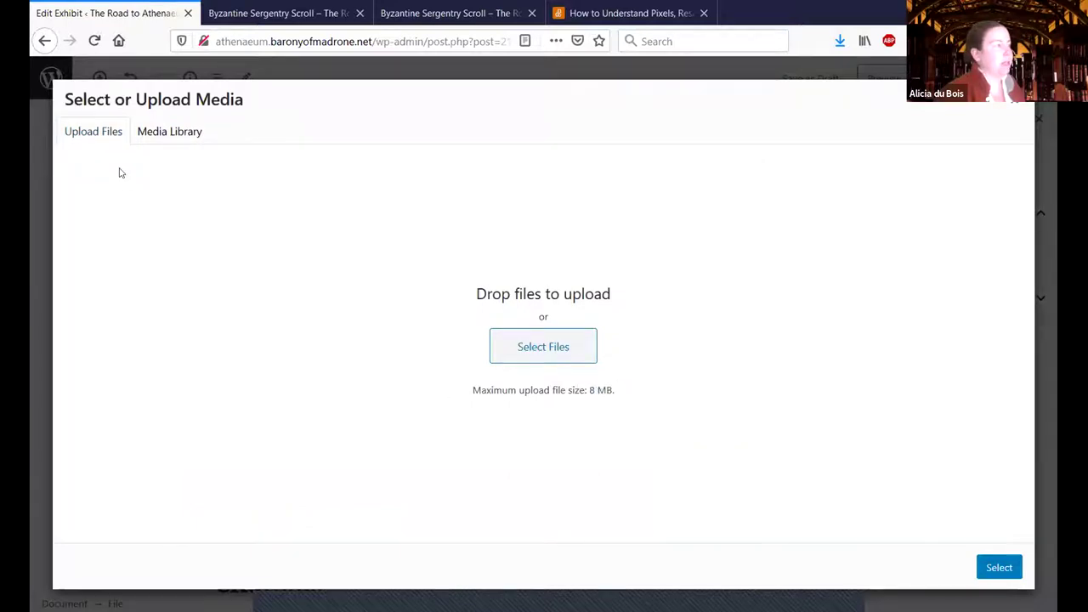
pyautogui.click(156, 134)
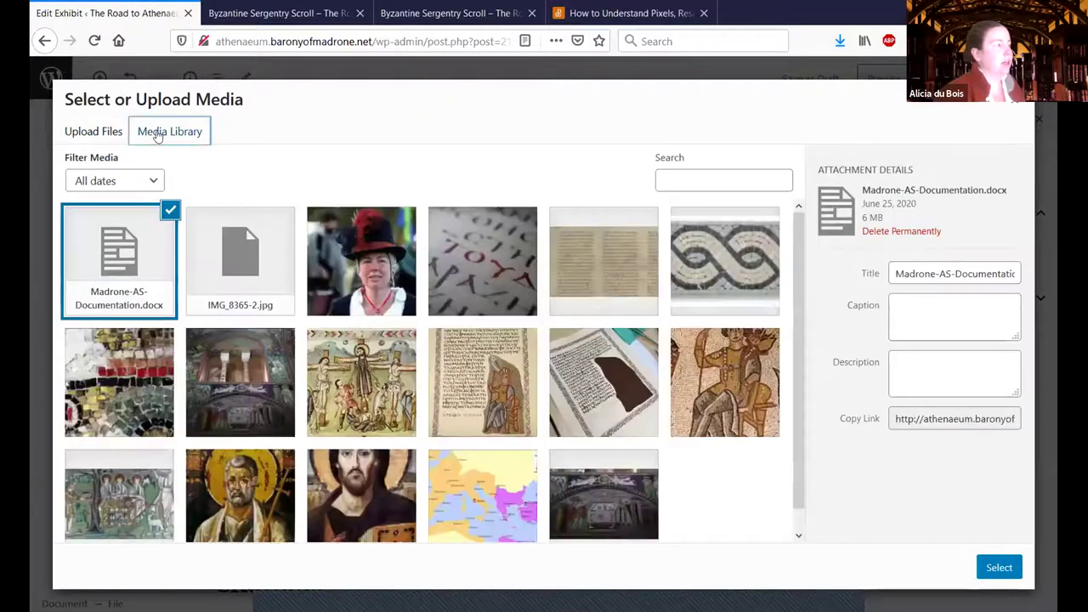
pyautogui.click(102, 136)
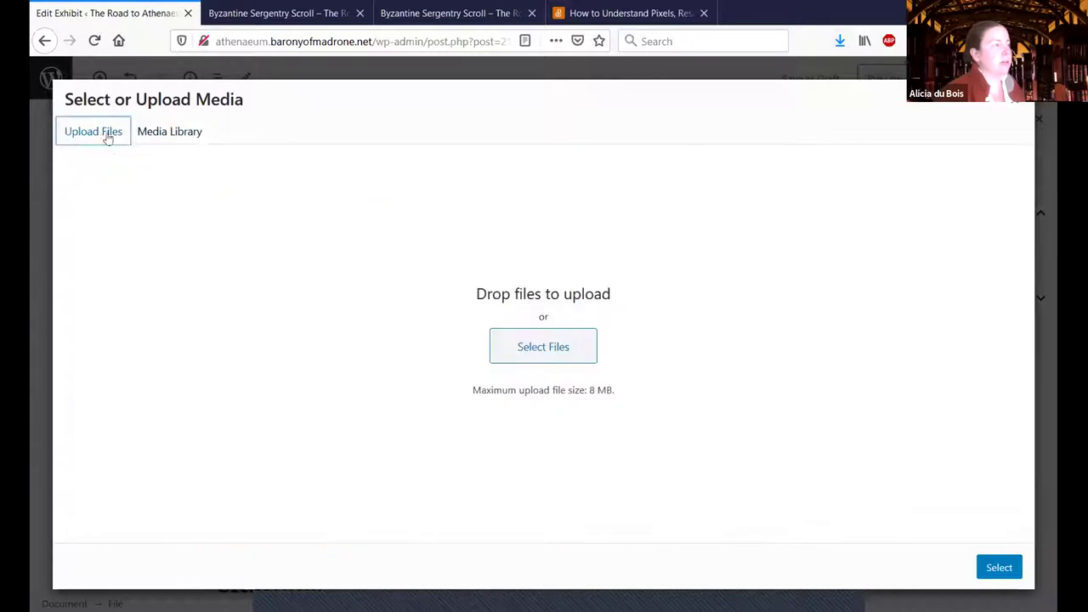
pyautogui.click(165, 130)
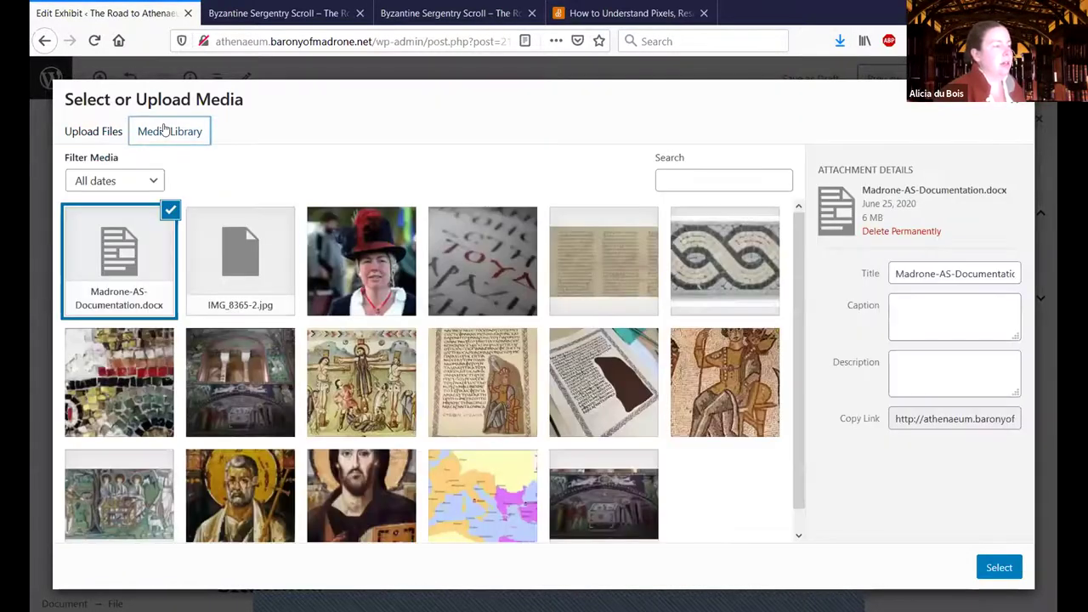
pyautogui.click(1014, 108)
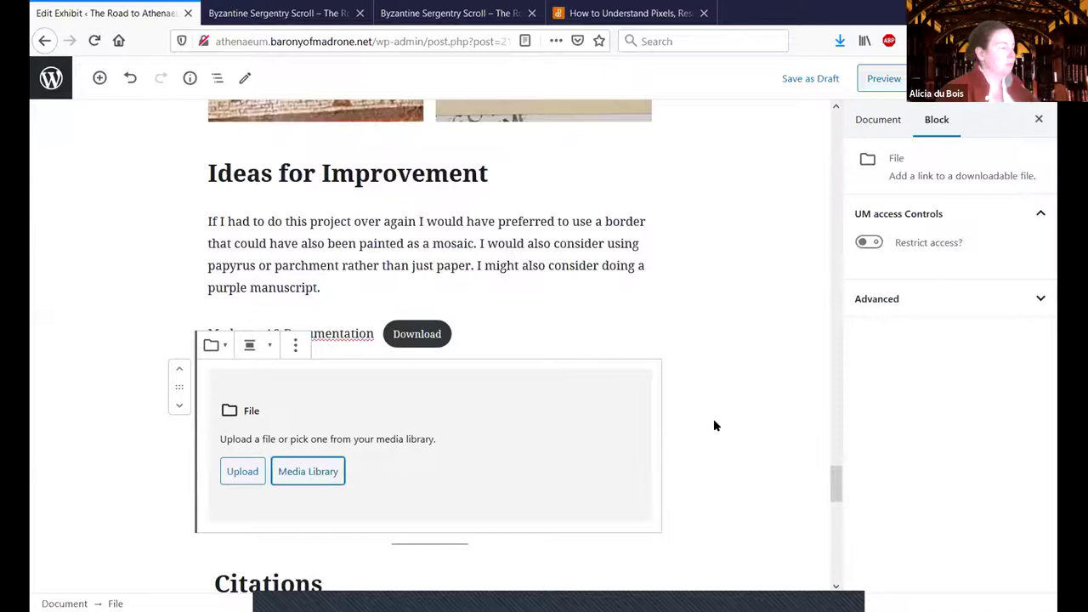
# - Remove the empty File block and save the exhibit as a draft
pyautogui.click(296, 345)
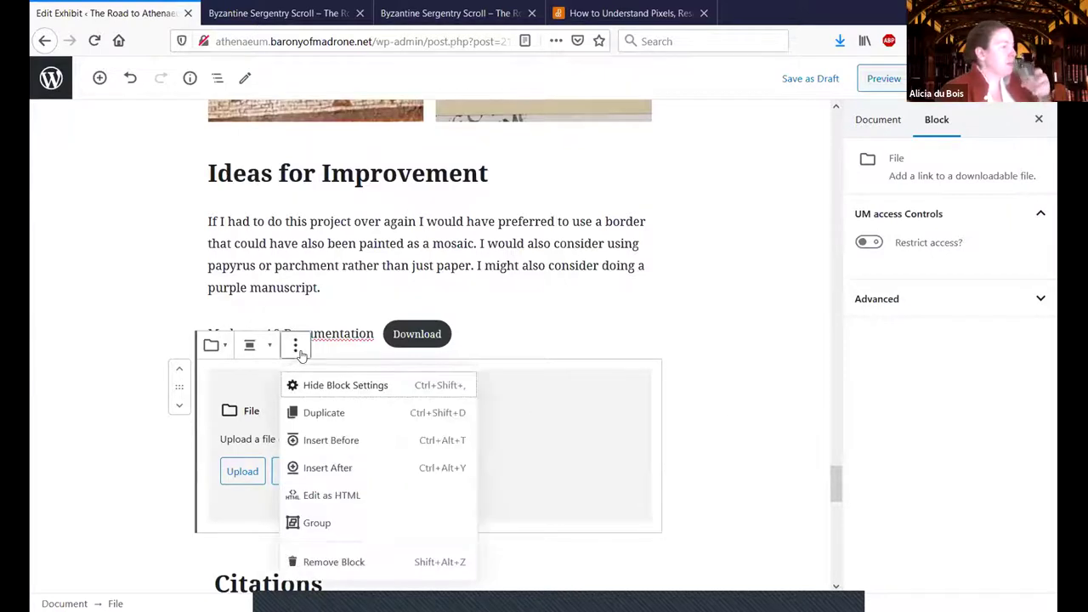
pyautogui.click(351, 565)
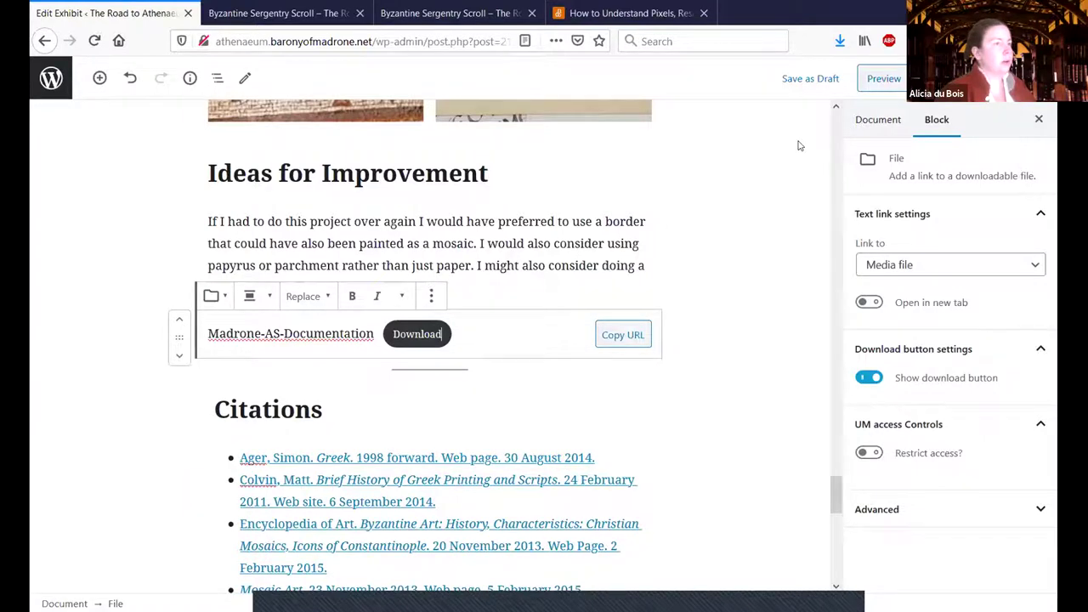
pyautogui.click(810, 79)
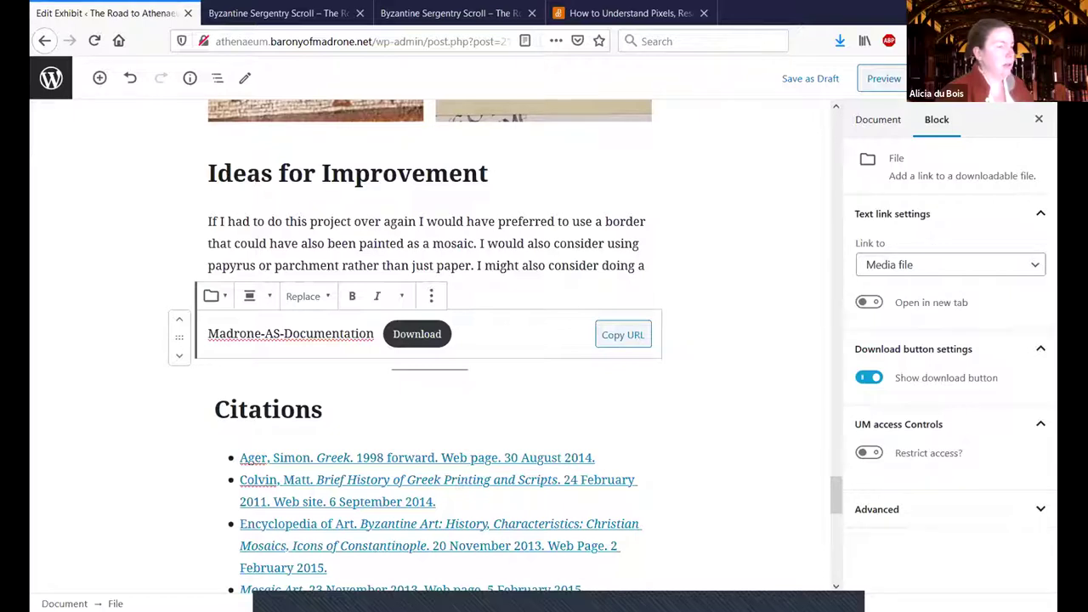
# - Switch from WordPress to the slide show's Embedding slide listing Video, Music and Files
pyautogui.hotkey('alt', 'Tab')
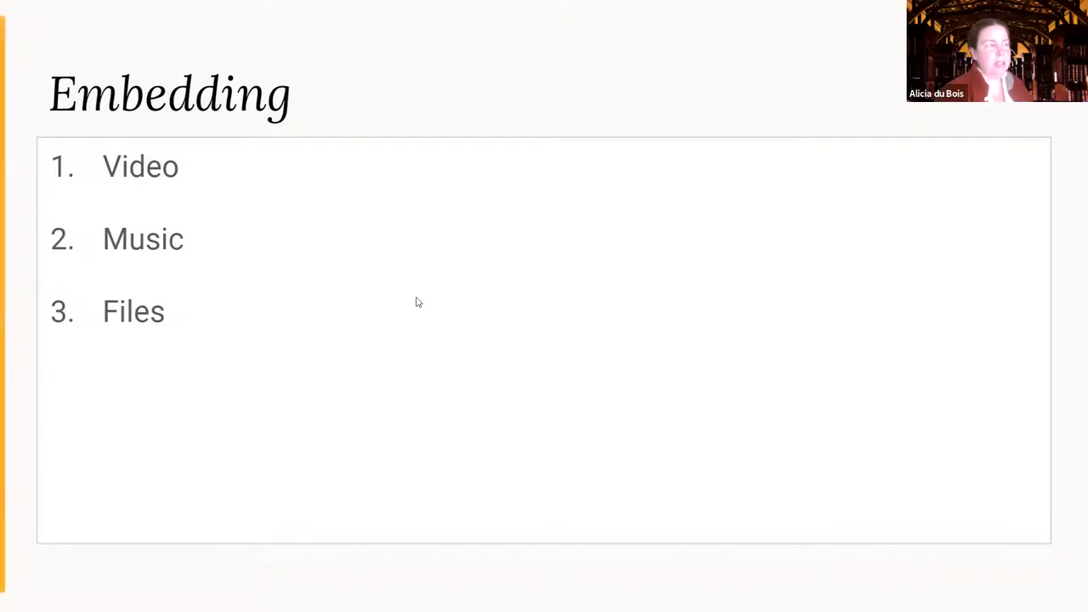
# - Advance to the Images slide, then bring up the browser's How to Understand Pixels article
pyautogui.press('Right')
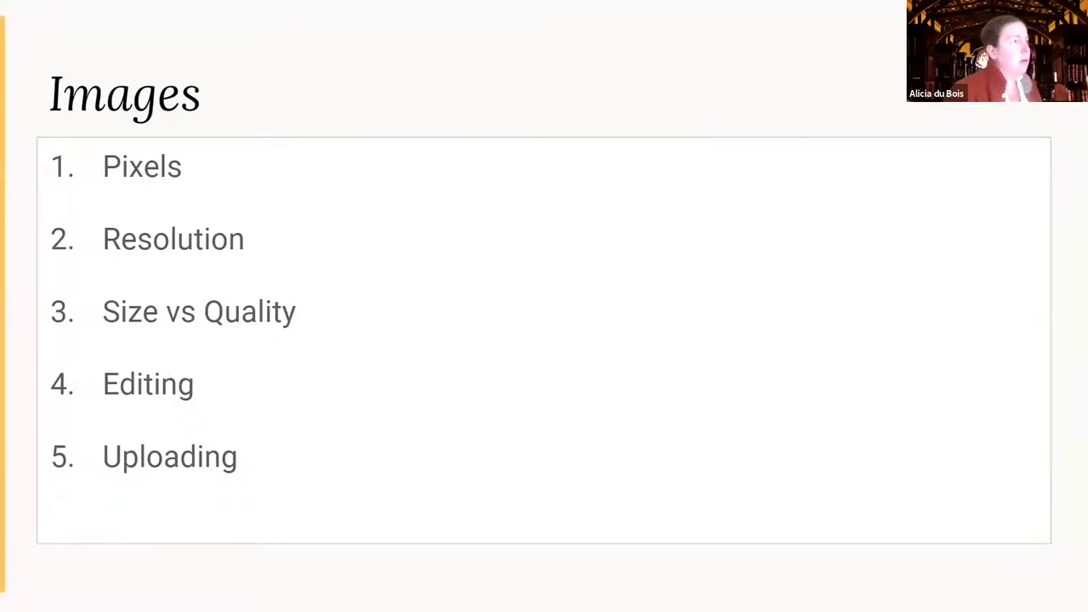
pyautogui.hotkey('alt', 'Tab')
pyautogui.click(612, 12)
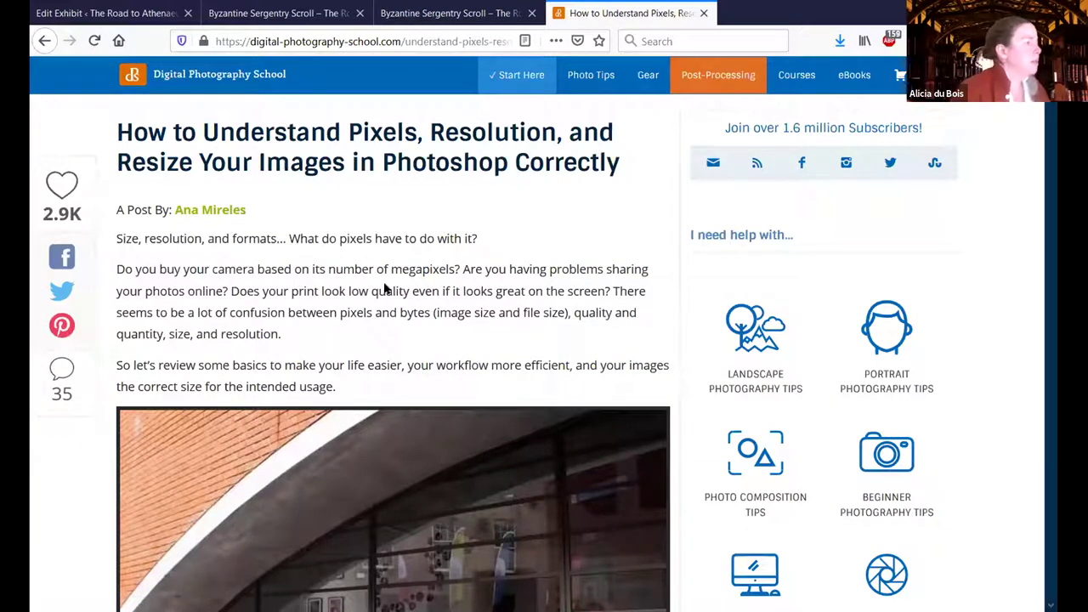
# - Read down the Digital Photography School pixels article, then switch to IMG_8365.JPG in Photoshop
pyautogui.scroll(-1, 419, 293)
pyautogui.scroll(-1, 417, 297)
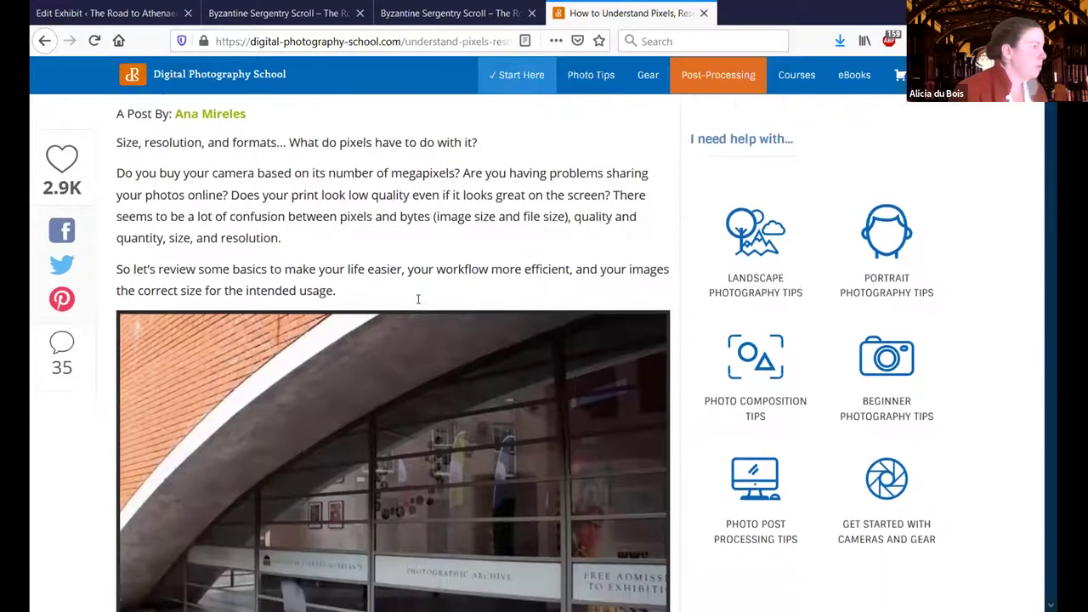
pyautogui.scroll(-10, 416, 303)
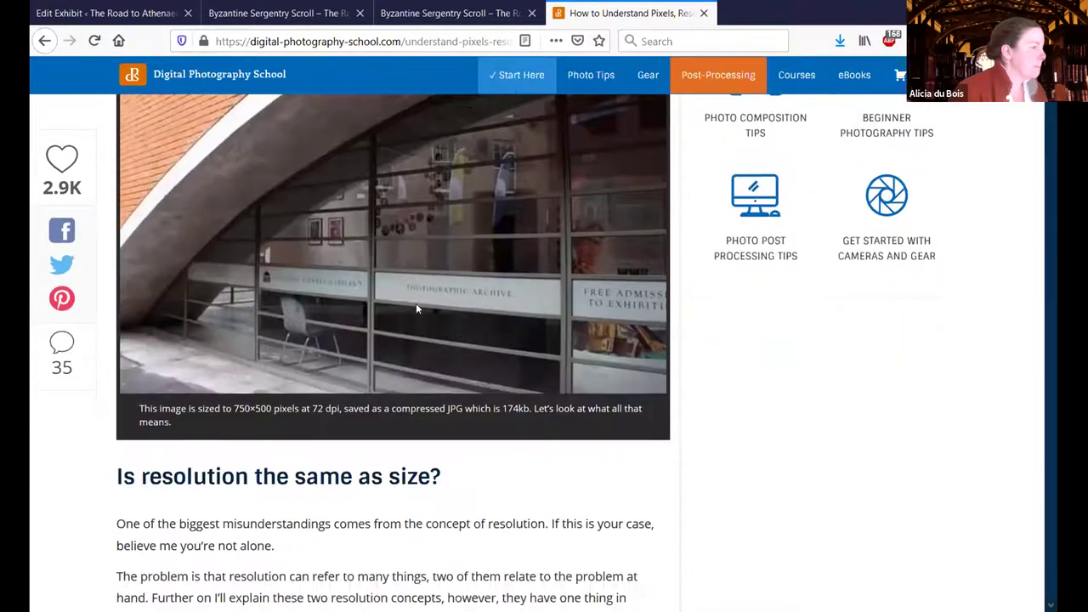
pyautogui.scroll(-1, 417, 315)
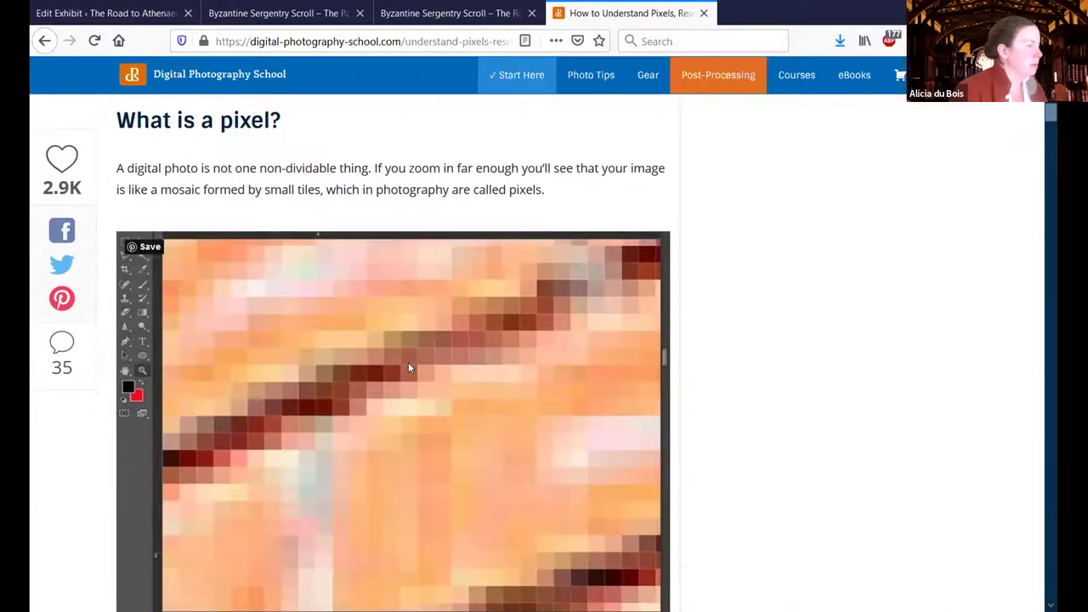
pyautogui.scroll(-2, 408, 367)
pyautogui.scroll(-4, 408, 367)
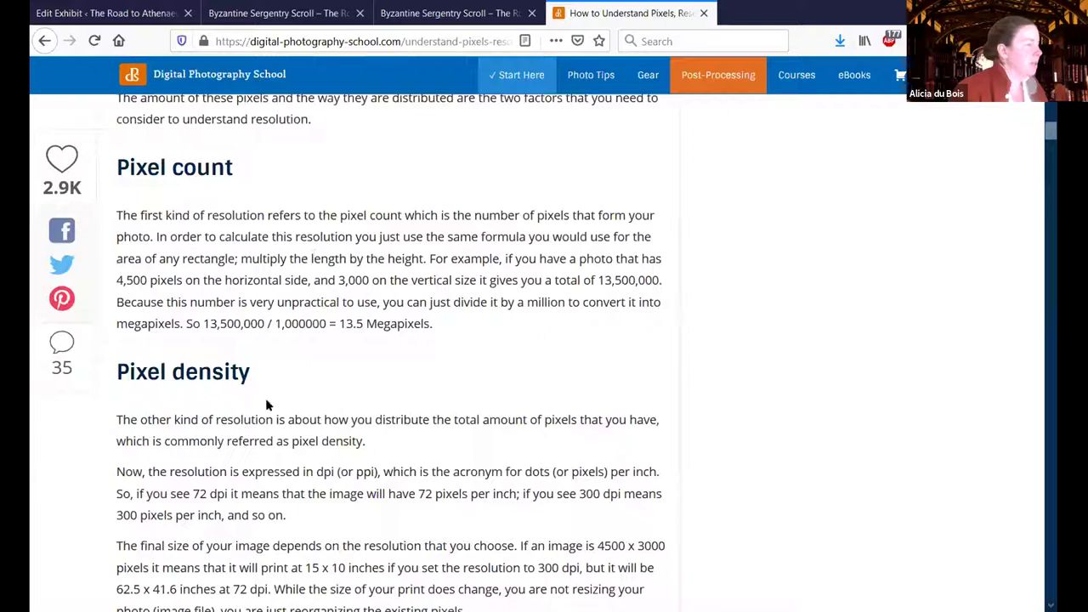
pyautogui.scroll(-2, 335, 408)
pyautogui.scroll(-5, 367, 340)
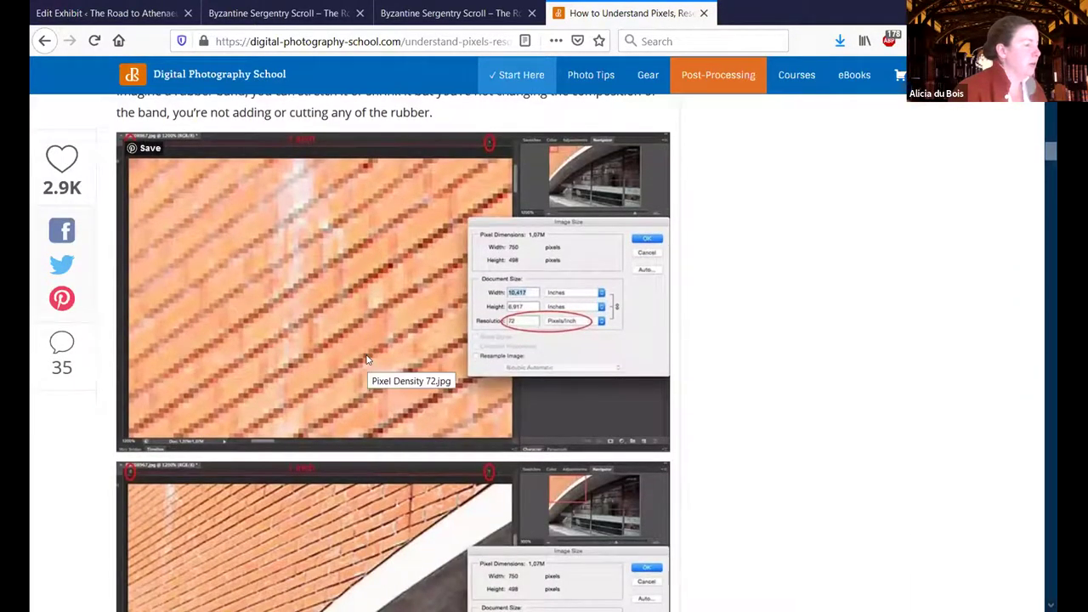
pyautogui.scroll(-3, 367, 359)
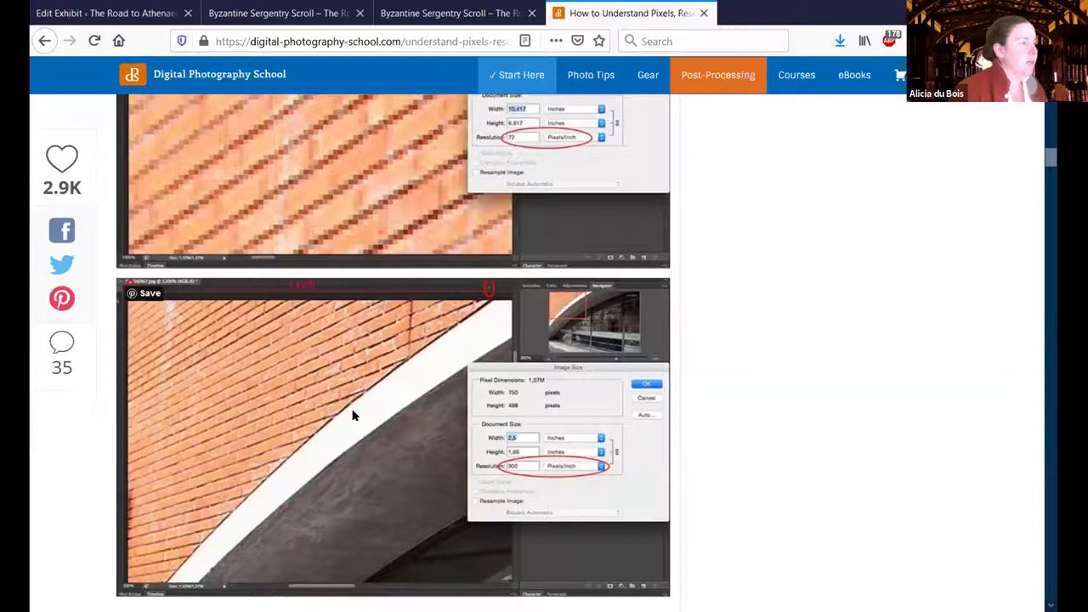
pyautogui.scroll(-1, 355, 415)
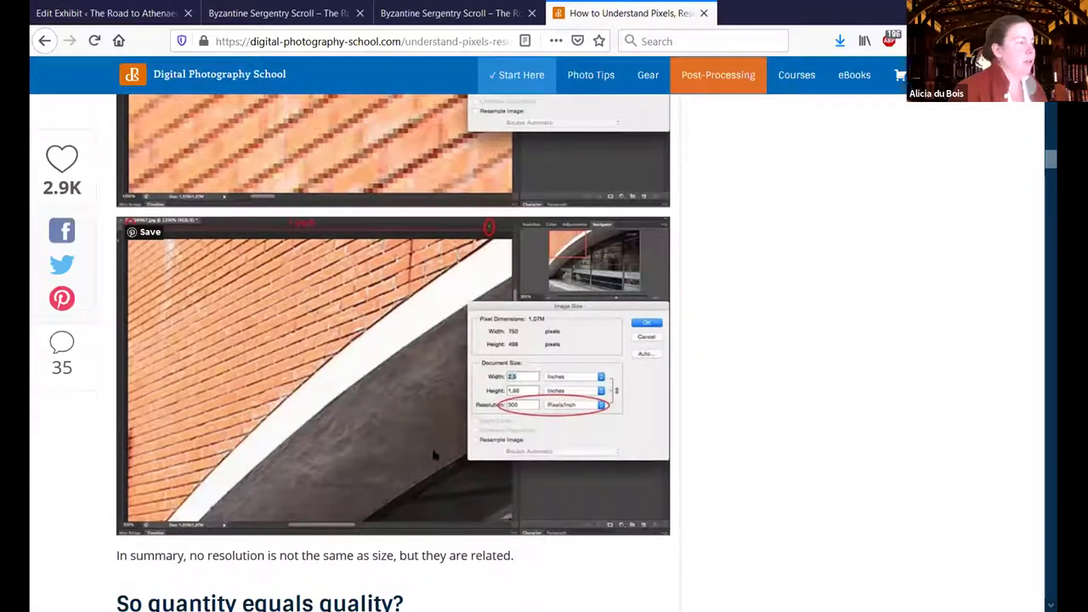
pyautogui.scroll(-5, 358, 433)
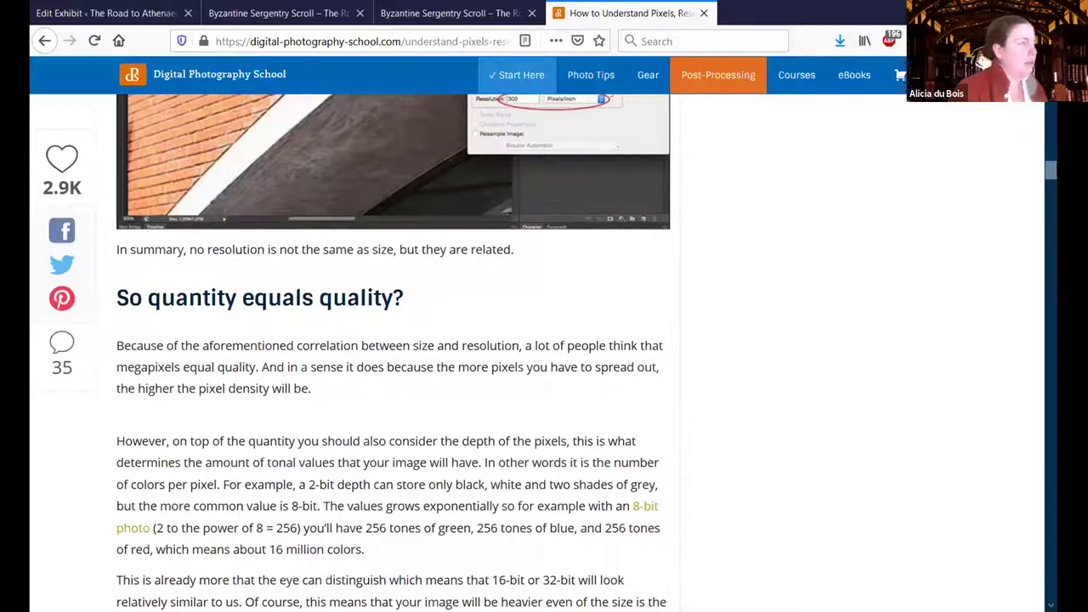
pyautogui.hotkey('alt', 'Tab')
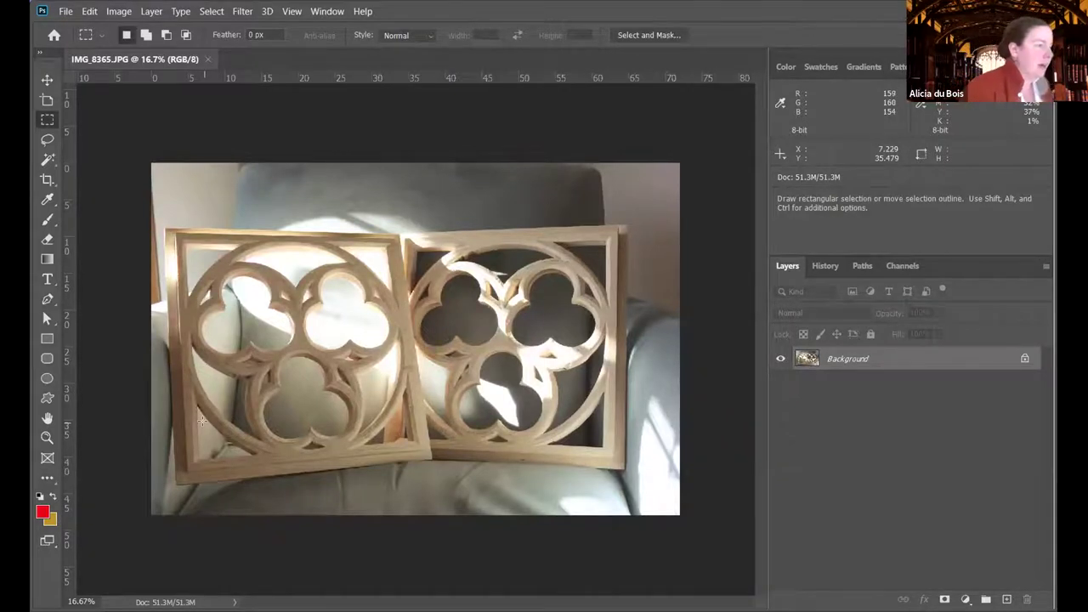
# - Open Image Size for IMG_8365.JPG (5184 × 3456 px) and select the 72 resolution value
pyautogui.click(130, 10)
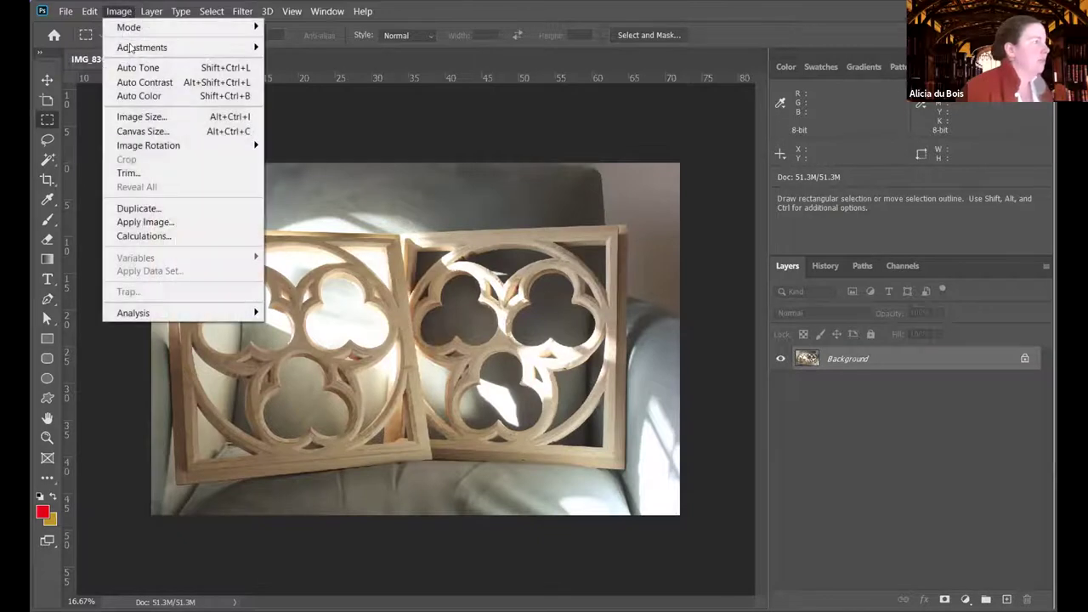
pyautogui.click(152, 117)
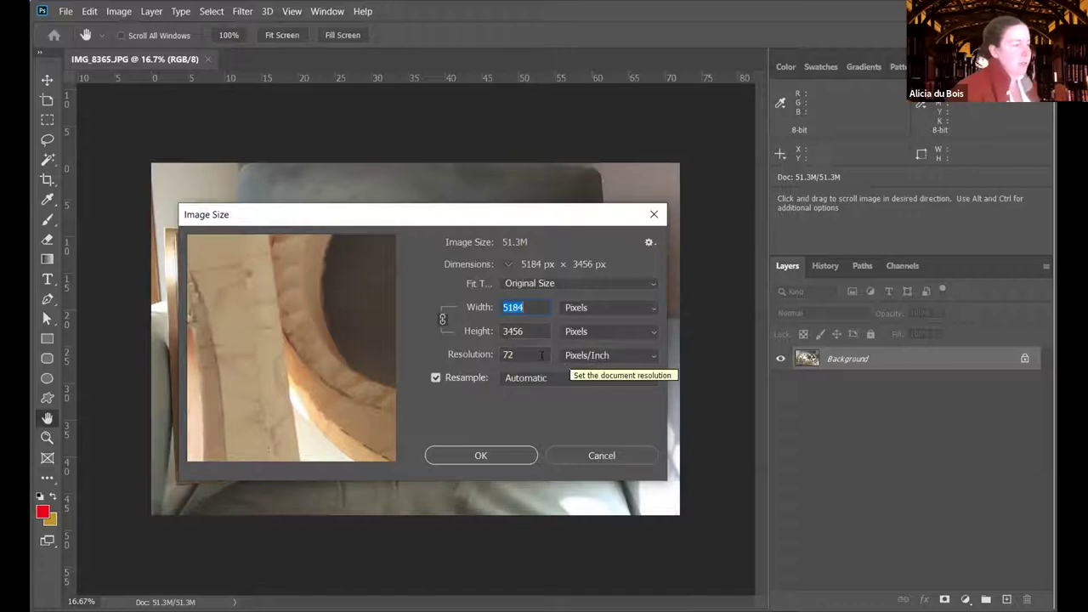
pyautogui.click(521, 356)
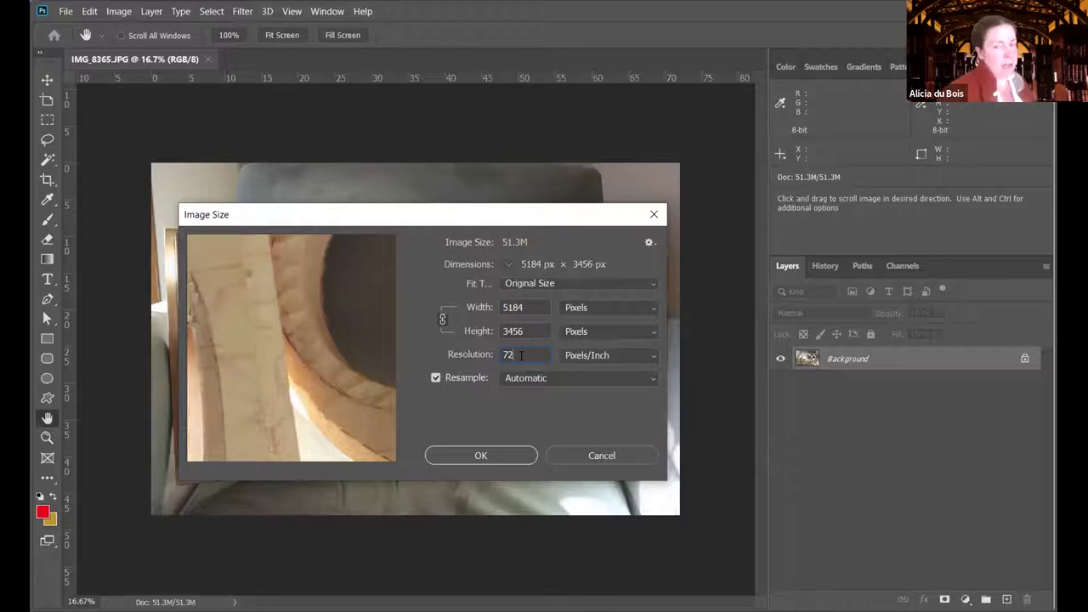
pyautogui.doubleClick(514, 355)
pyautogui.moveTo(516, 354); pyautogui.dragTo(500, 353)
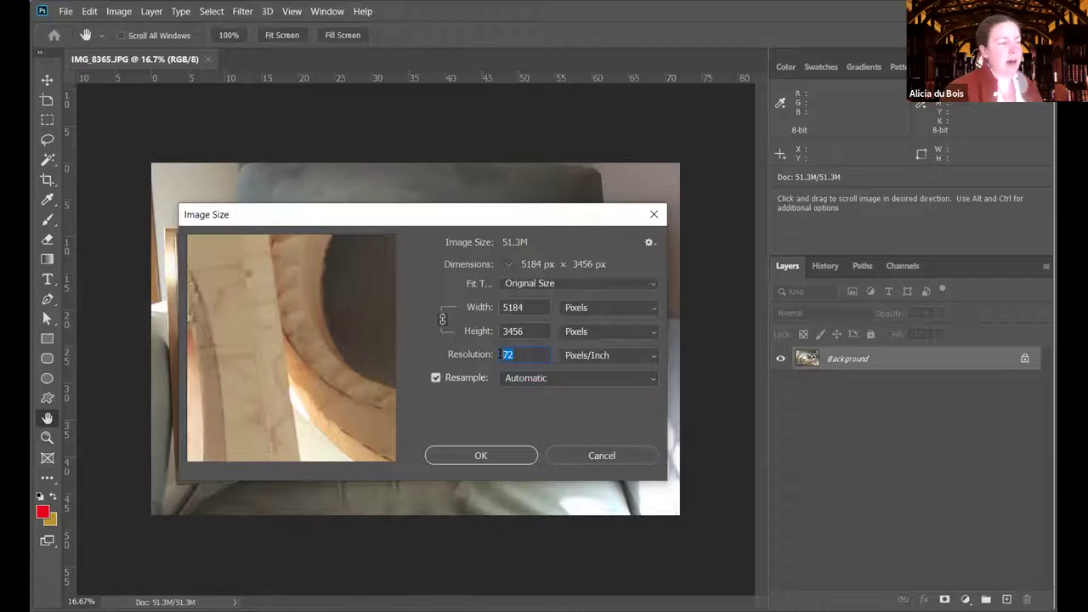
# - Set resolution to 144 pixels/inch and width to 910 px, giving 910 × 607 px
pyautogui.write('144')
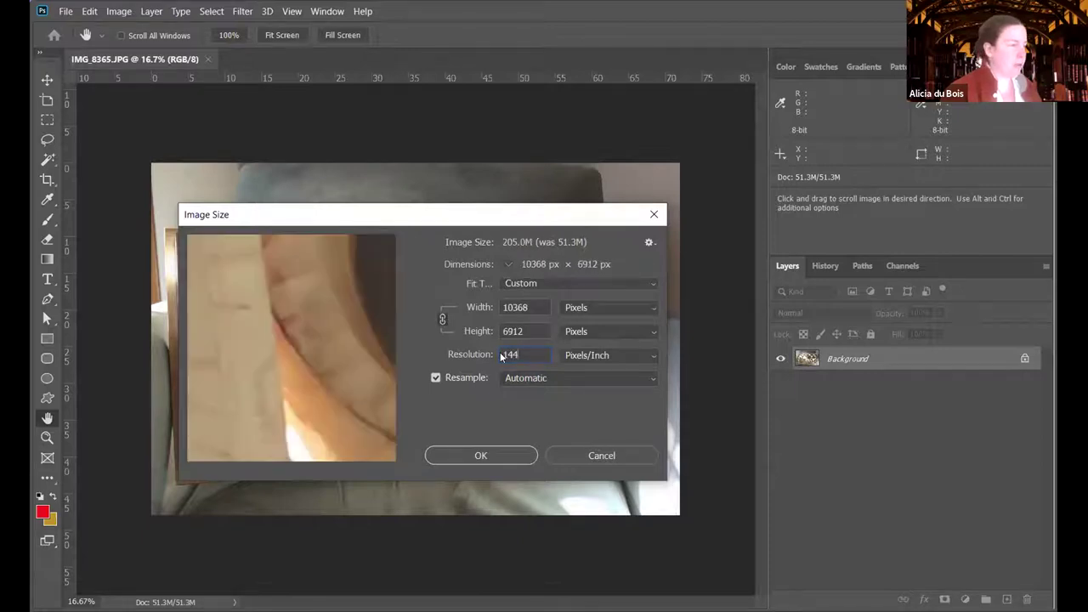
pyautogui.click(491, 354)
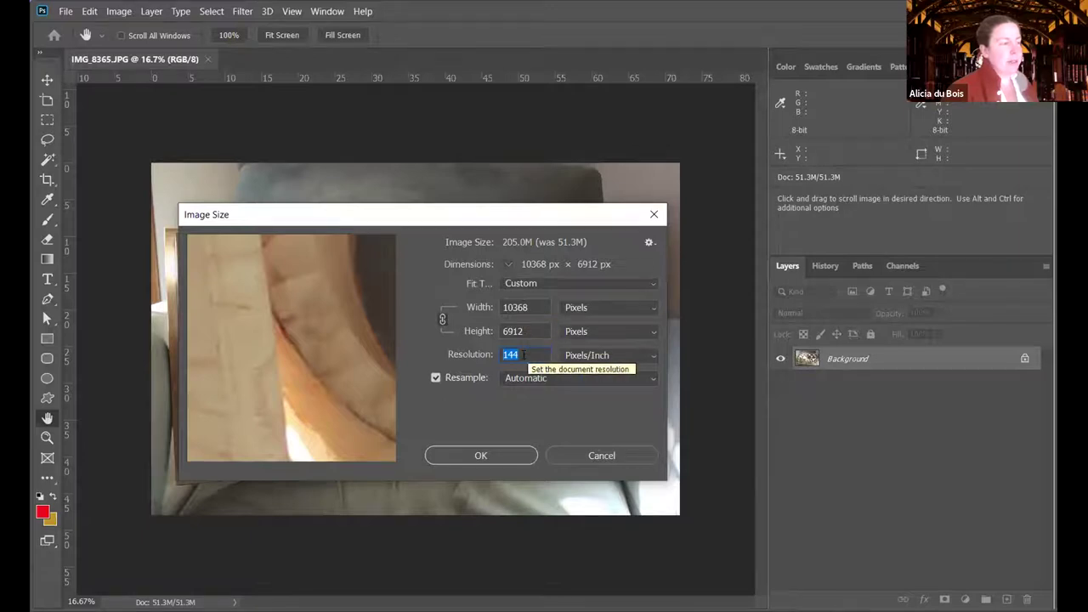
pyautogui.click(532, 308)
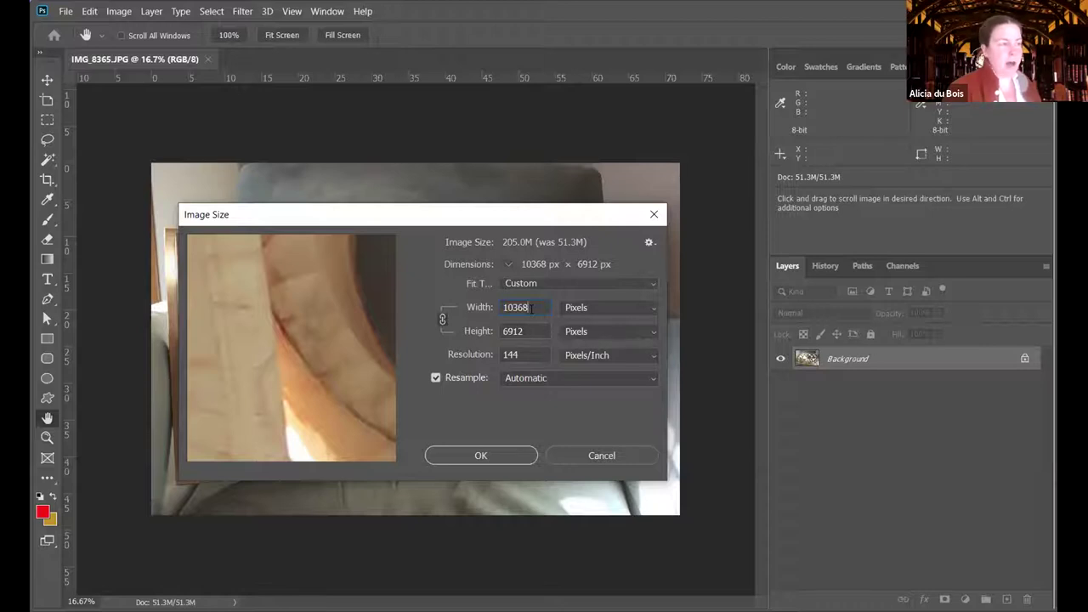
pyautogui.moveTo(531, 309); pyautogui.dragTo(498, 309)
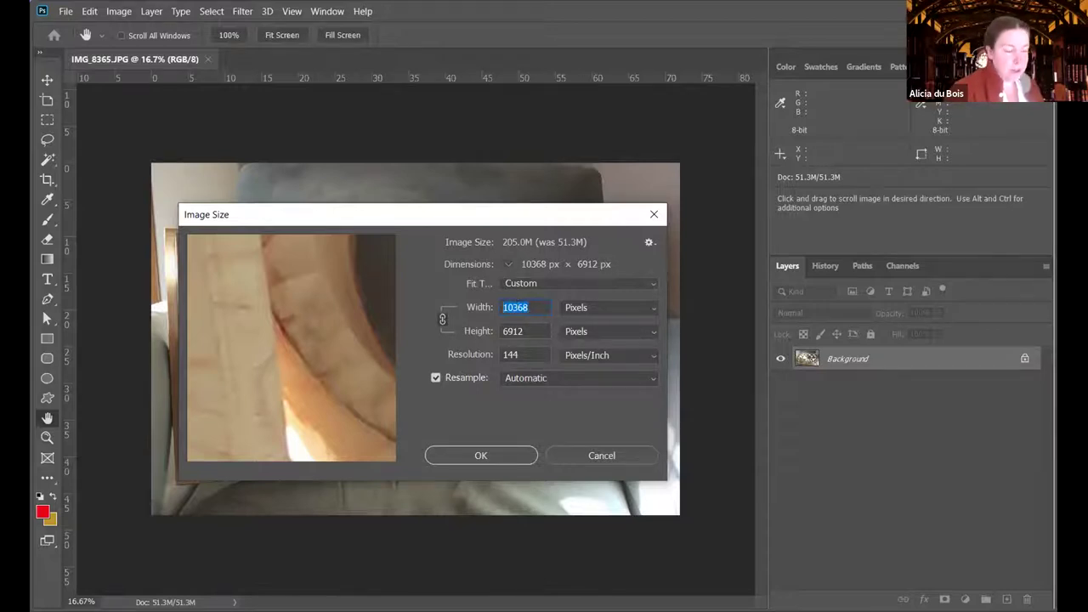
pyautogui.write('1300')
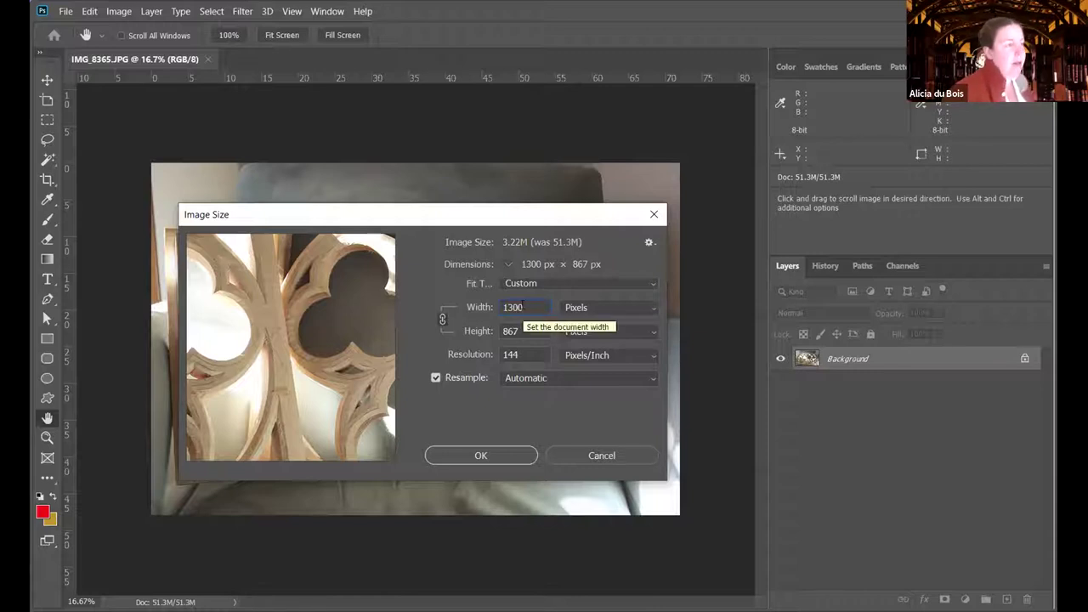
pyautogui.moveTo(523, 306); pyautogui.dragTo(487, 312)
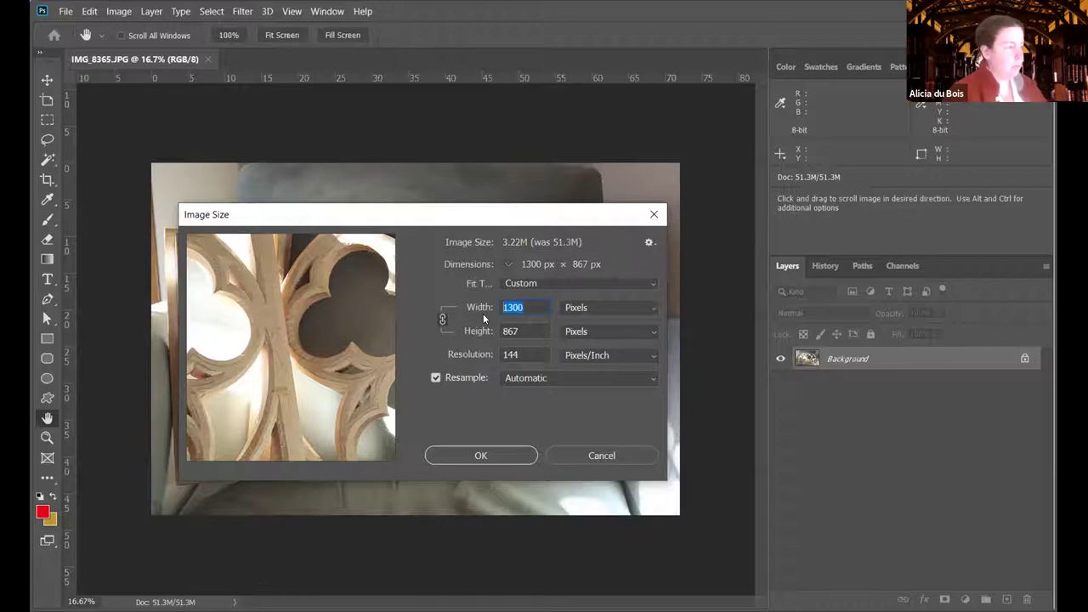
pyautogui.write('9')
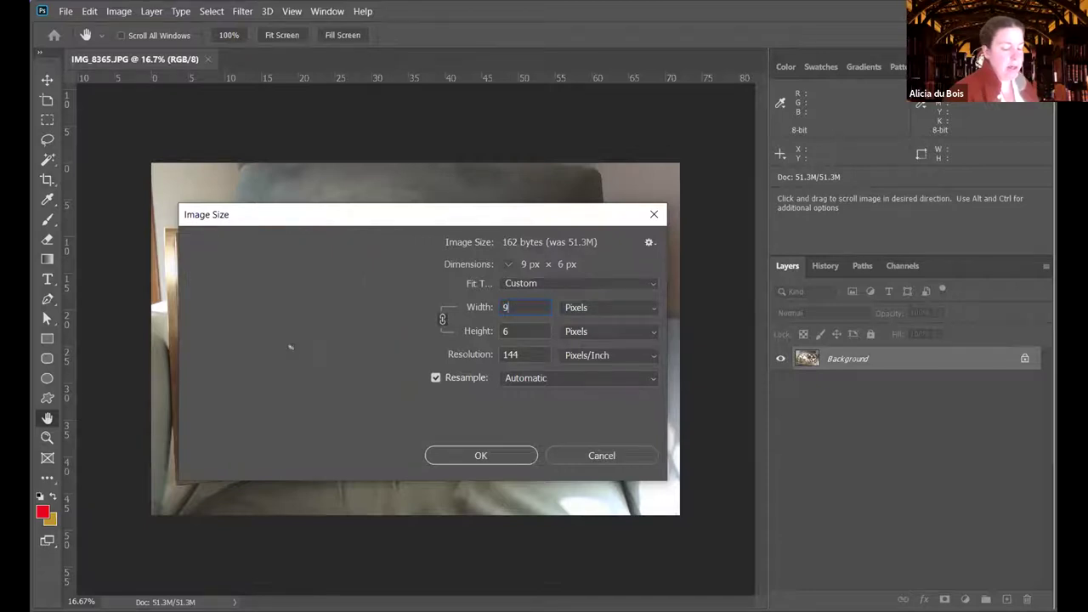
pyautogui.write('10')
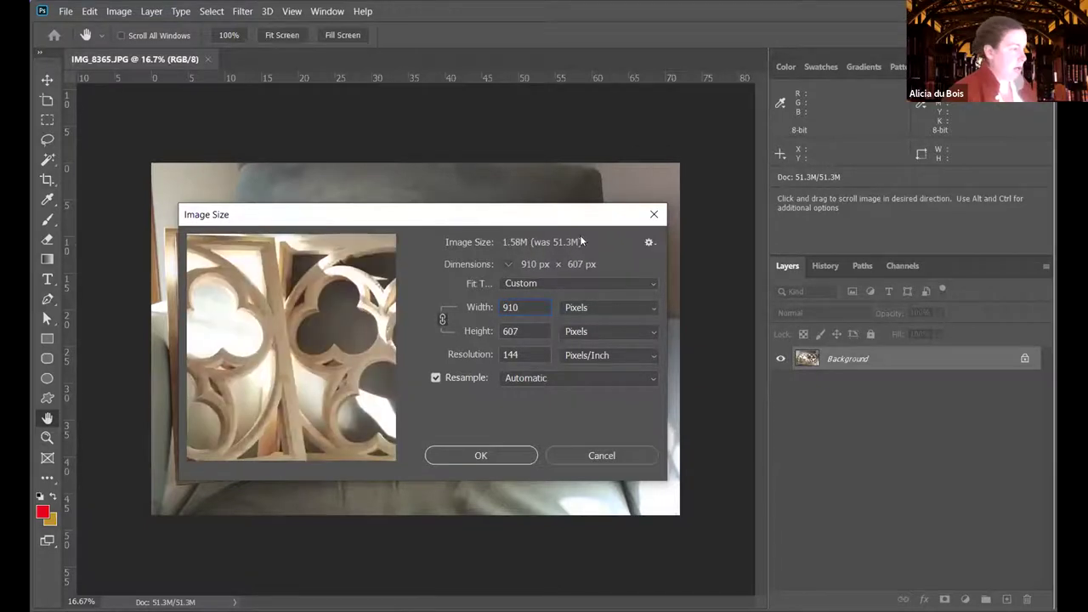
pyautogui.hotkey('ctrl', 'a')
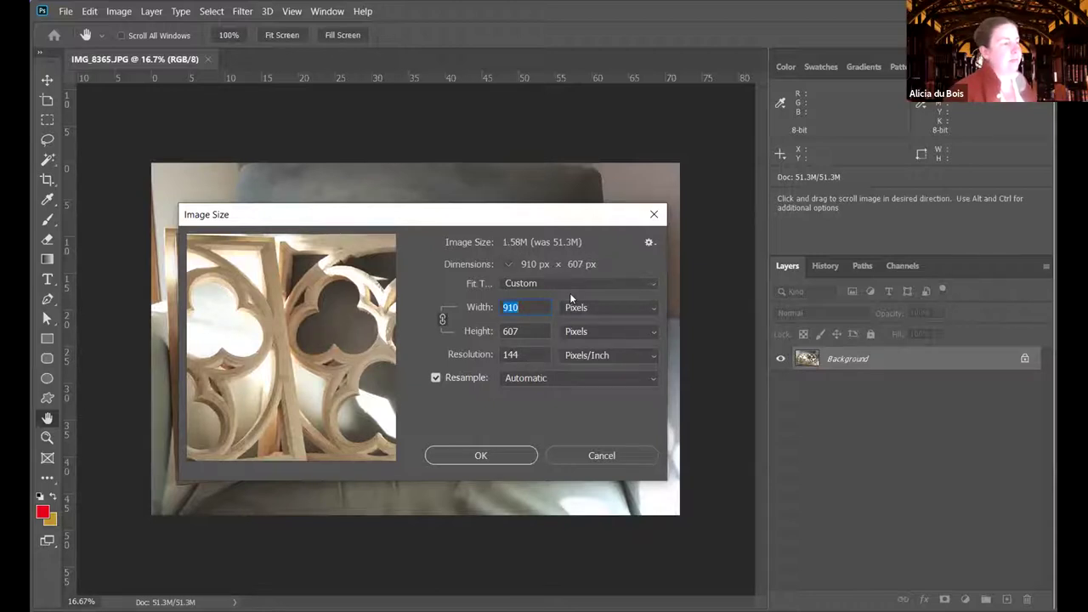
# - Apply the 910 × 607 px resize and zoom the canvas to 100%
pyautogui.click(501, 453)
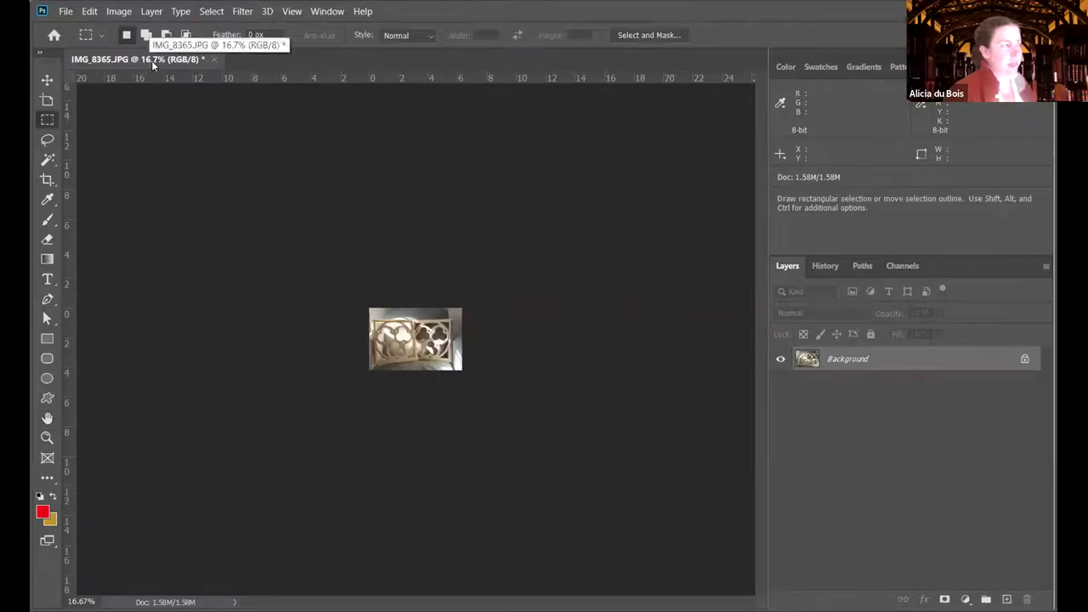
pyautogui.hotkey('ctrl', '+')
pyautogui.hotkey('ctrl', '+')
pyautogui.hotkey('ctrl', '+')
pyautogui.hotkey('ctrl', '+')
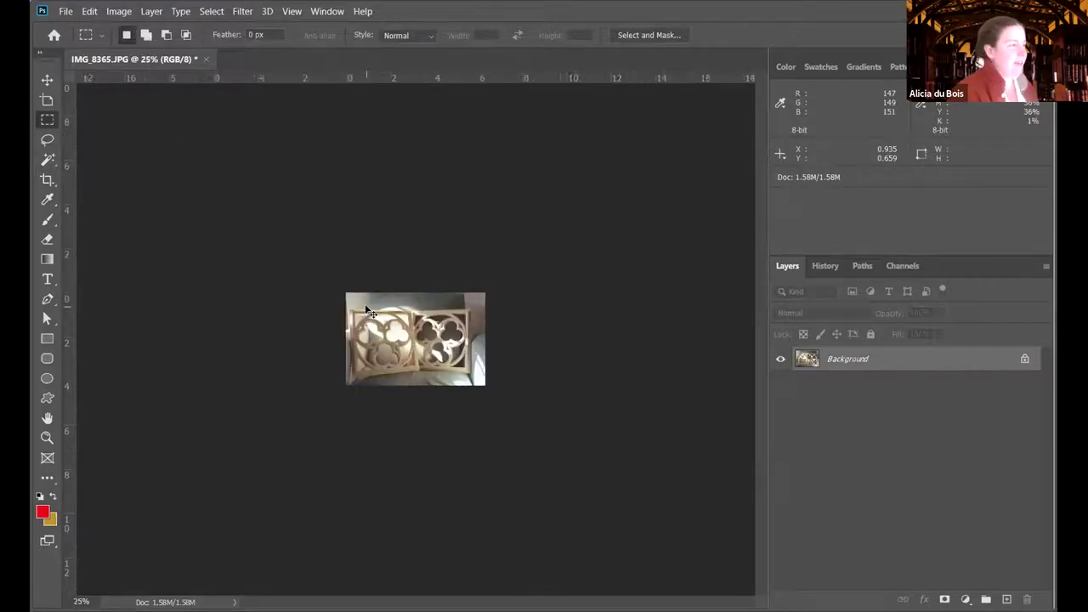
pyautogui.hotkey('ctrl', '+')
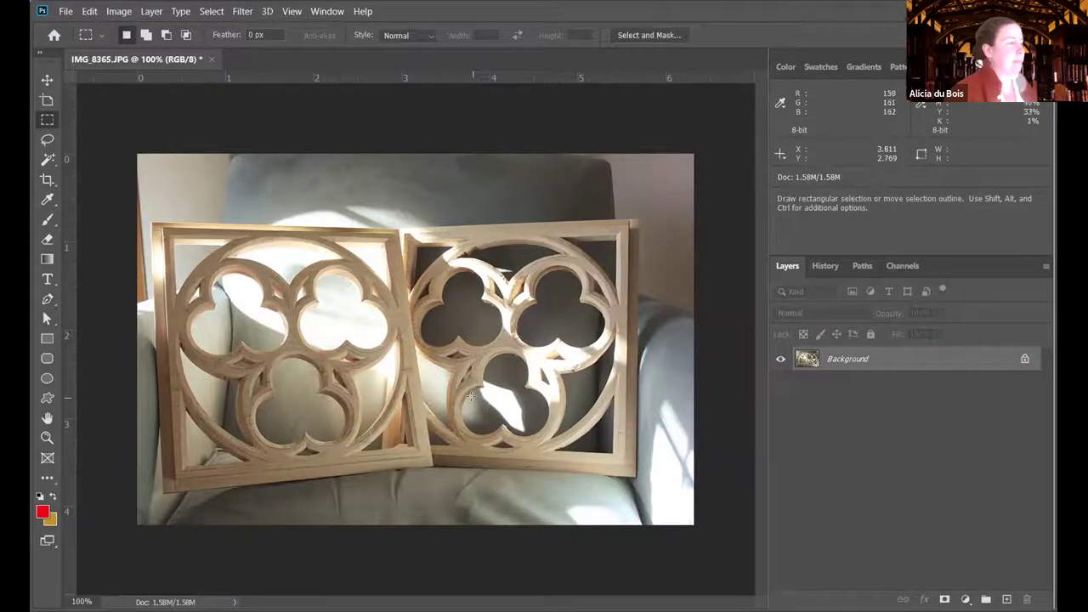
# - Quick Export the photo as IMG_8365.png into the Downloads folder
pyautogui.click(68, 11)
pyautogui.moveTo(93, 223)
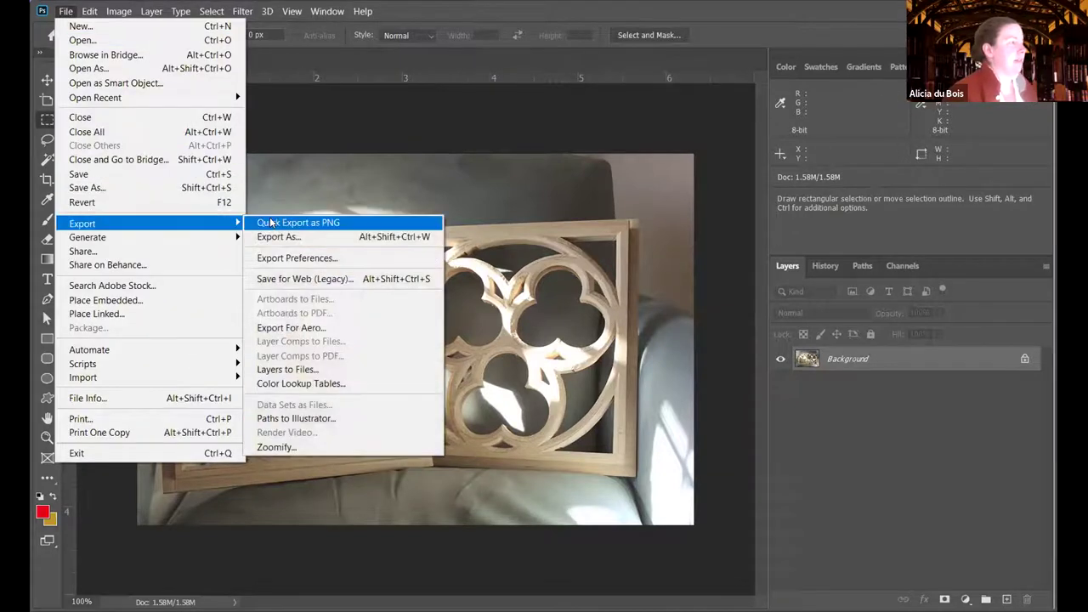
pyautogui.click(270, 222)
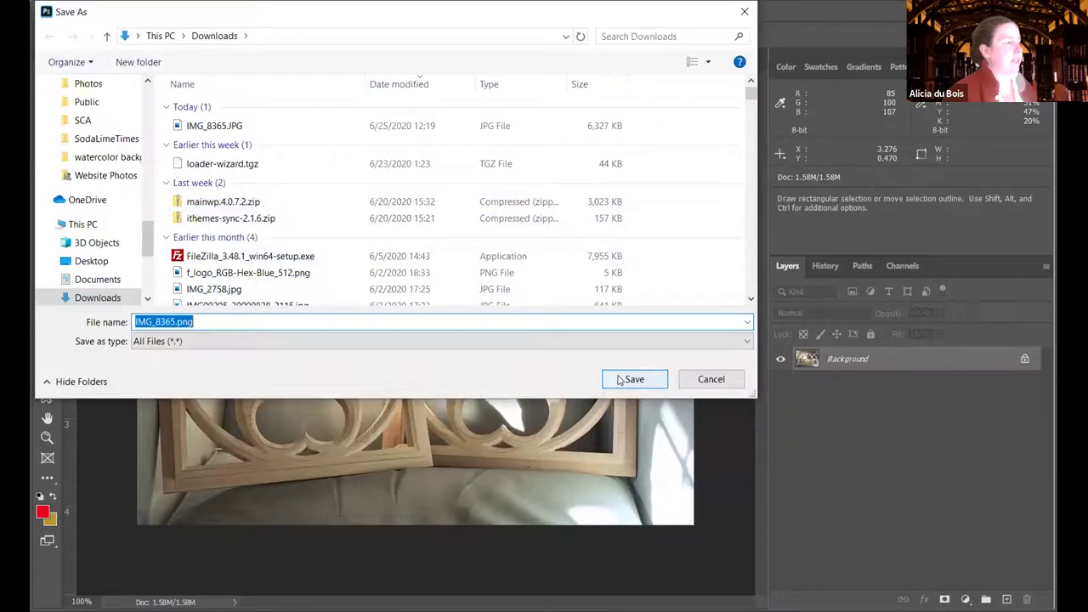
pyautogui.click(619, 380)
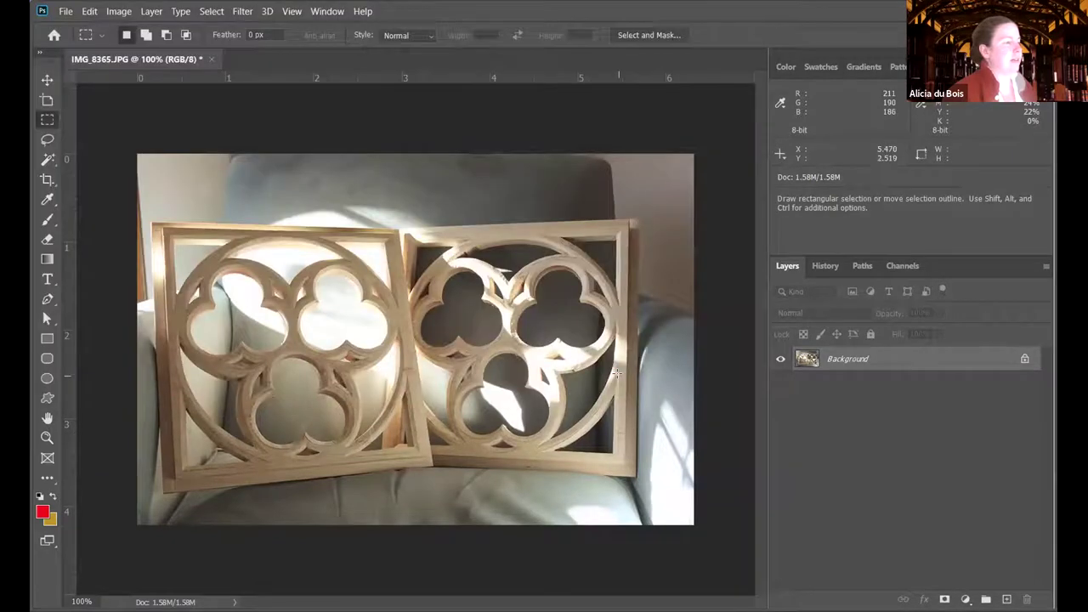